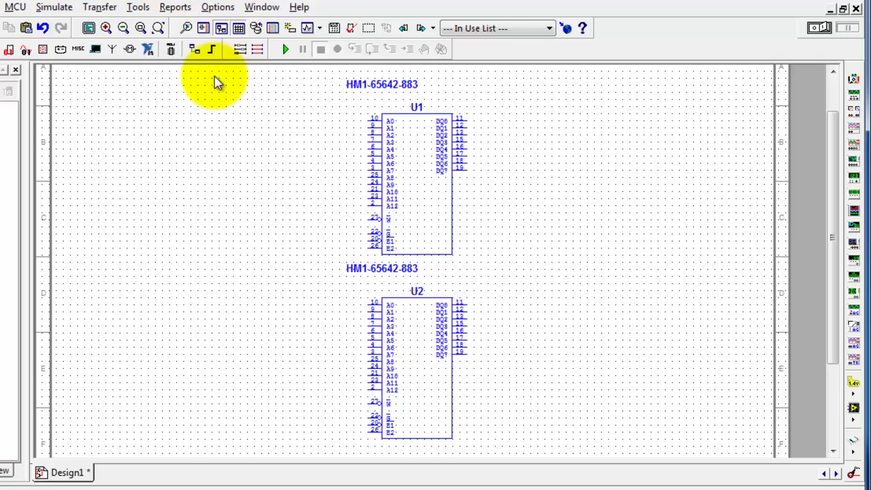
- Draw a vertical bus from above U1 down beside U2 and move its Bus1 label to the top
left_click(212, 49)
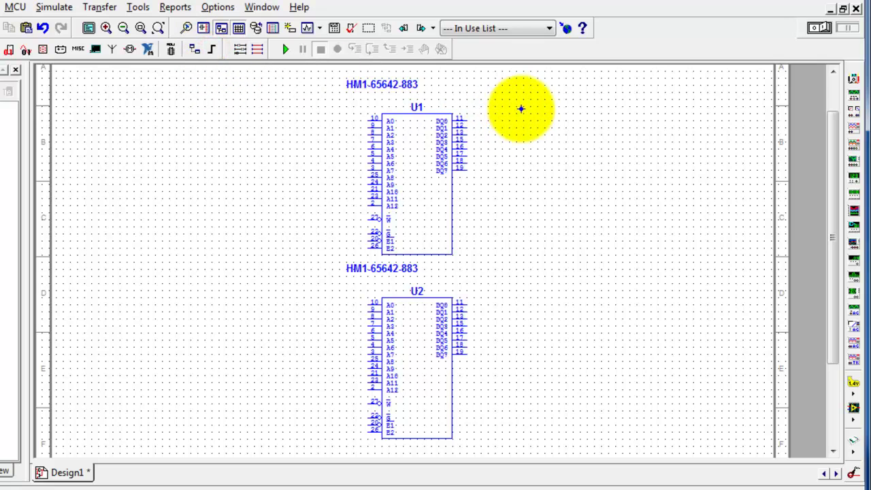
left_click(509, 86)
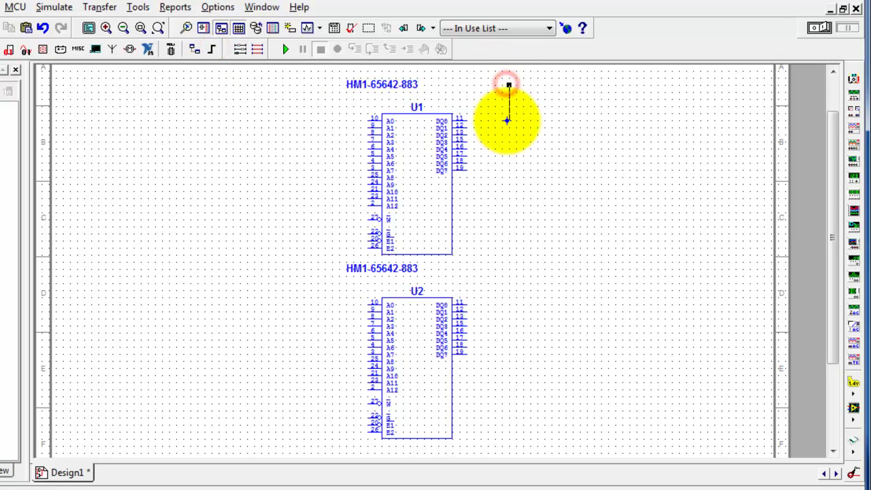
scroll(515, 435, "down", 3)
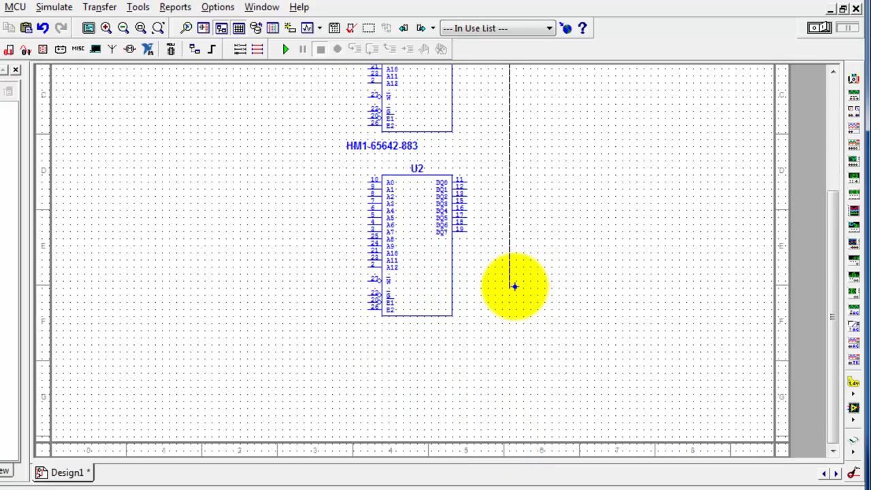
left_click(514, 286)
double_click(510, 287)
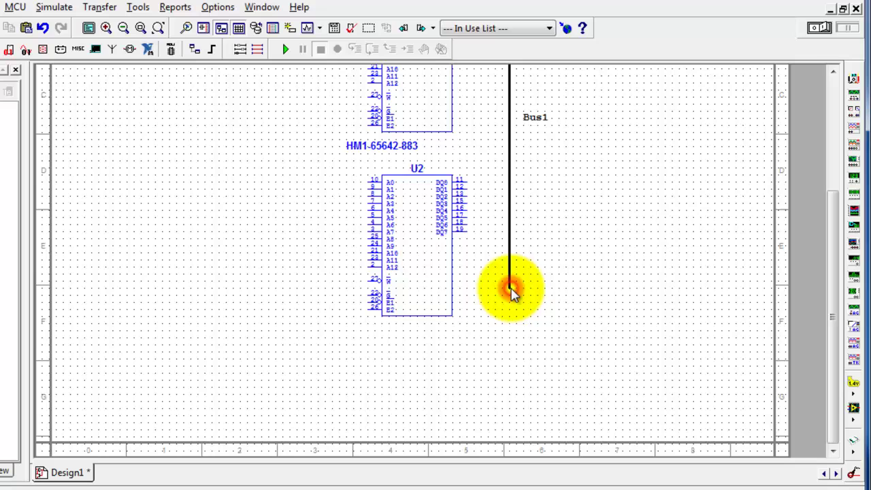
left_click_drag(831, 215, 844, 140)
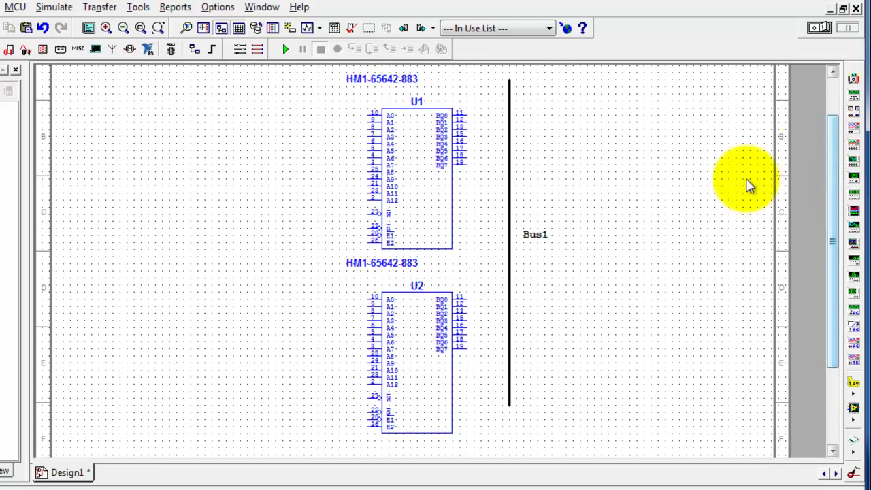
left_click_drag(537, 236, 487, 91)
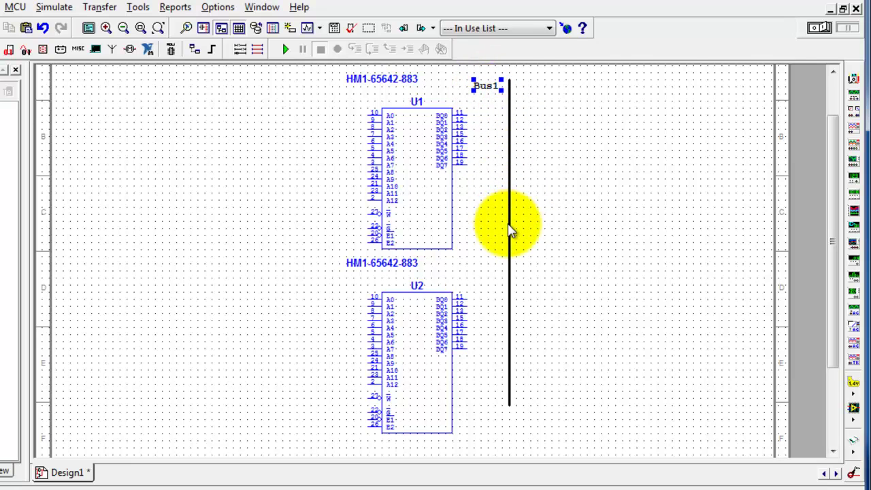
- Change the bus name from Bus1 to Data in the bus's advanced naming settings
left_click(508, 224)
double_click(509, 223)
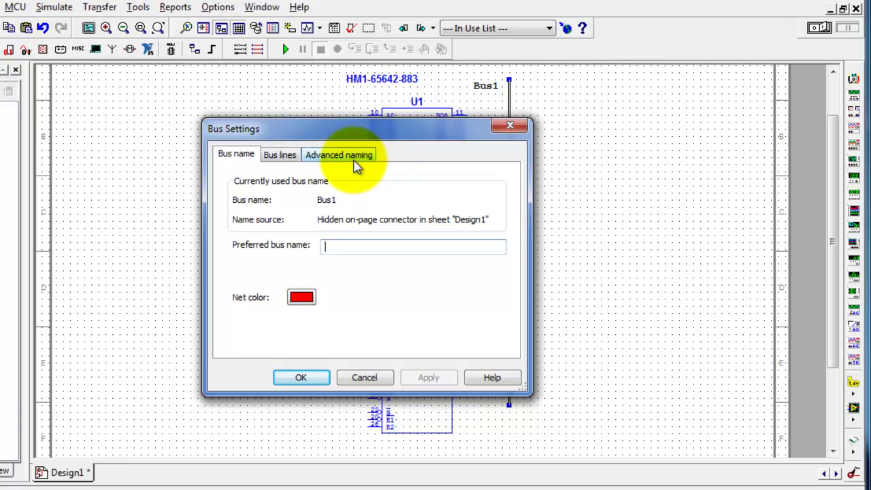
left_click(353, 156)
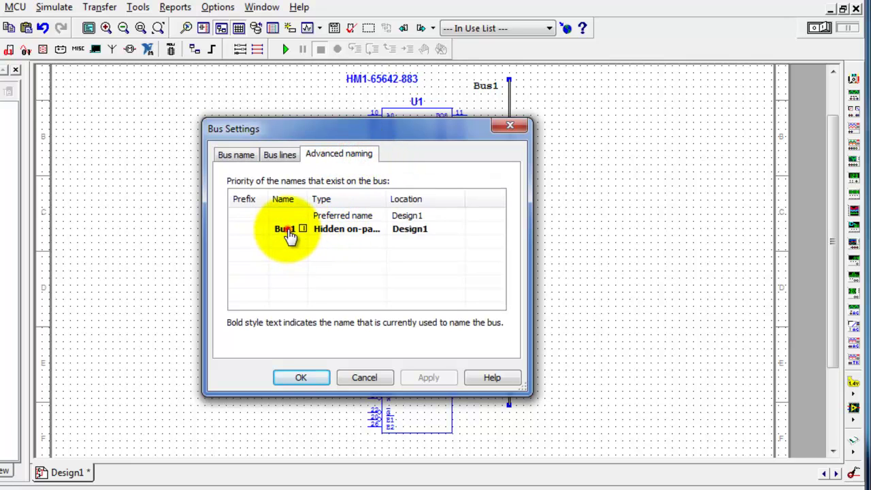
left_click(289, 231)
left_click(288, 231)
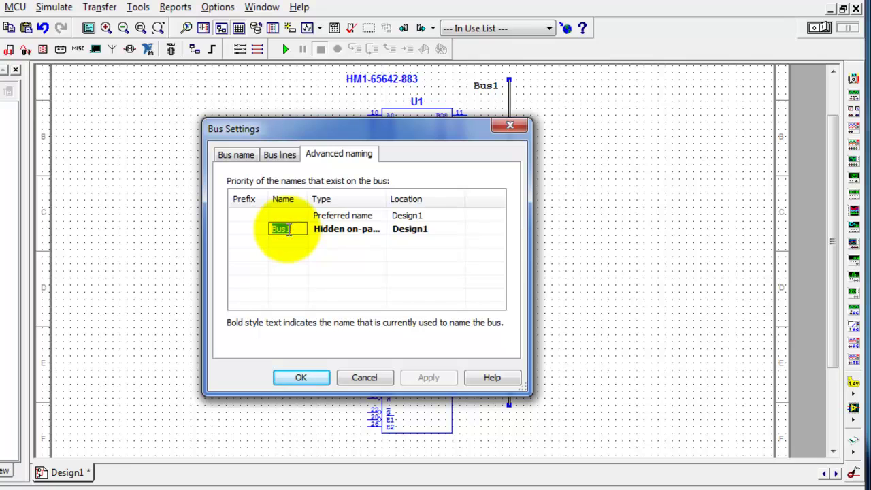
type("Data")
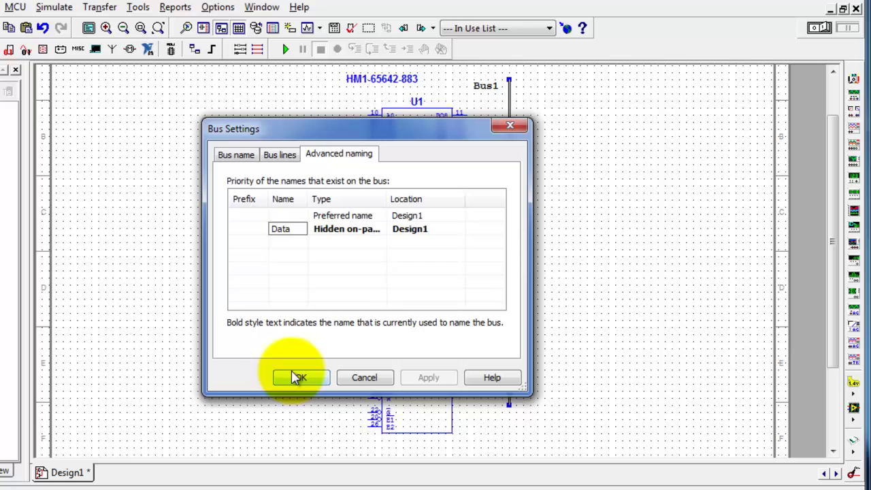
left_click(296, 378)
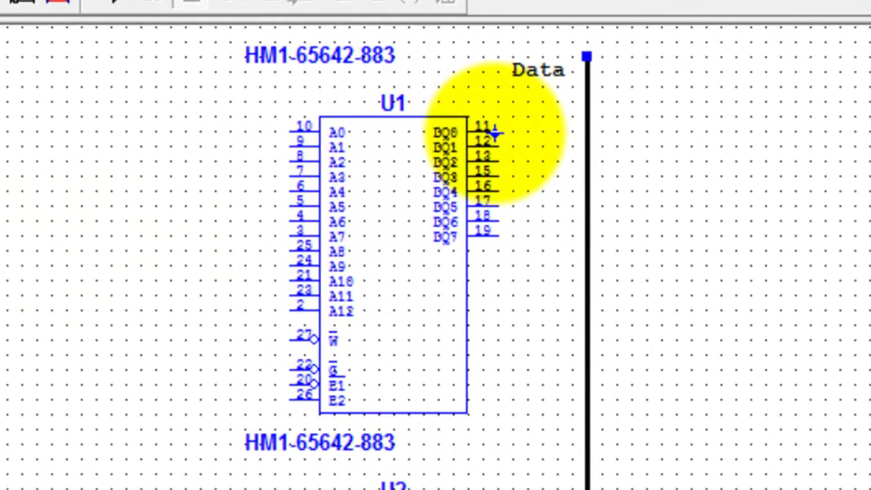
- Wire U1's DQ0 (pin 11) to the Data bus as D0, then run DQ1's wire to the bus
left_click(495, 130)
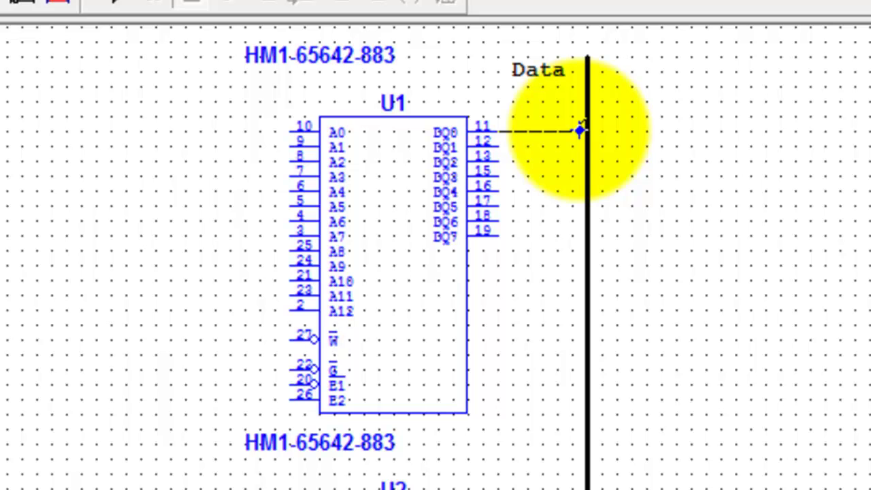
left_click(579, 130)
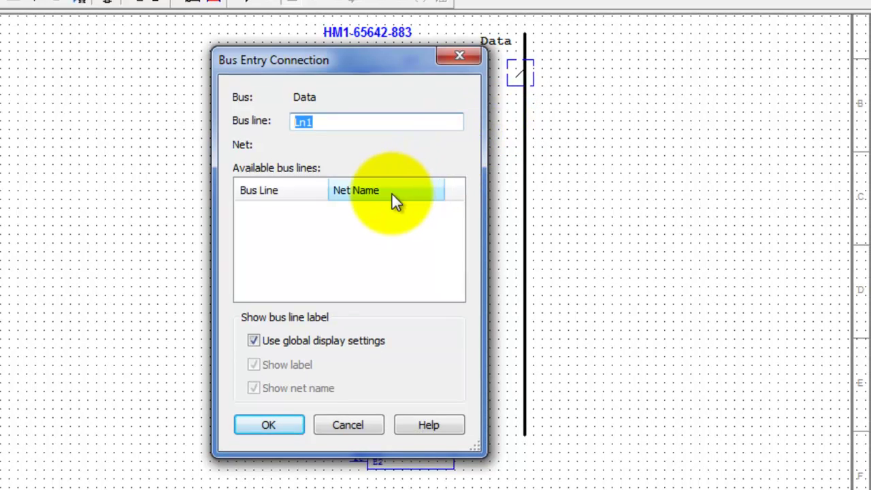
type("D0")
left_click(268, 425)
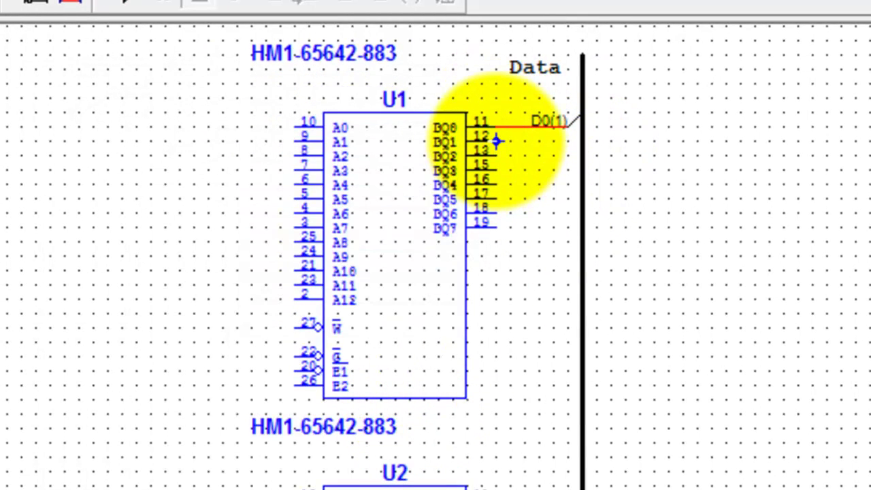
left_click(497, 141)
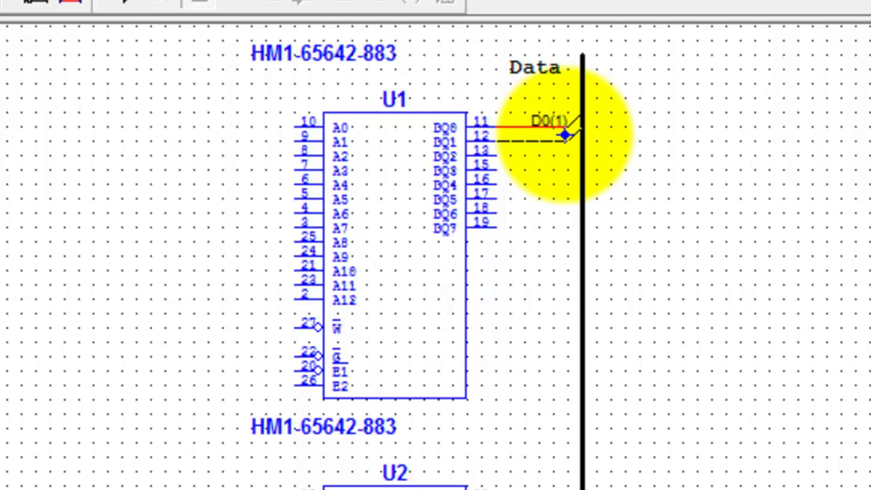
left_click(564, 135)
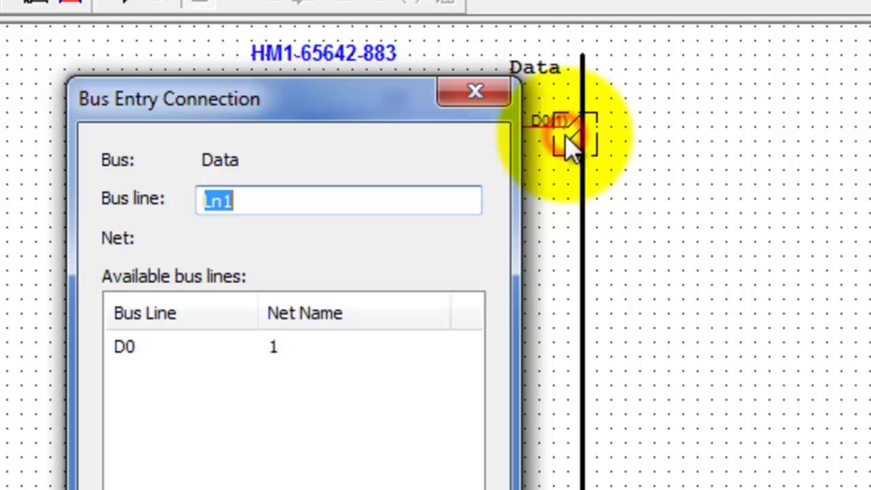
- Assign D1 to U1's DQ1 wire and connect DQ2 to the Data bus as D2
type("D1")
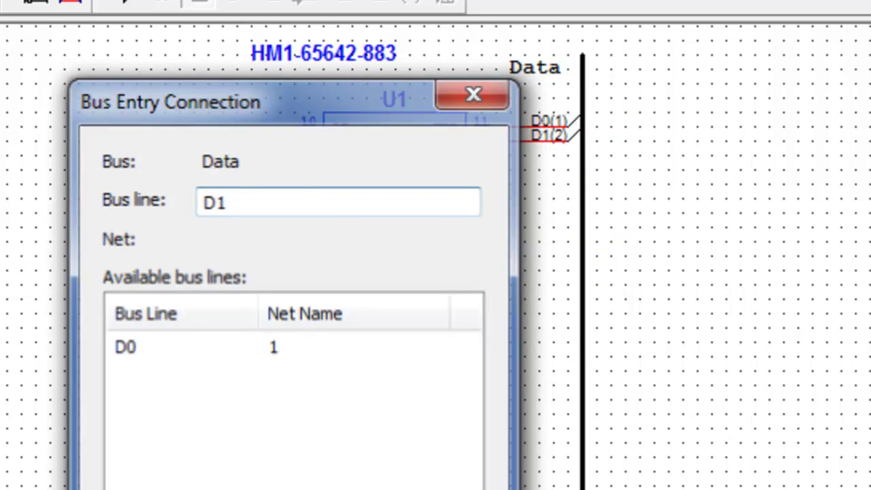
key("Return")
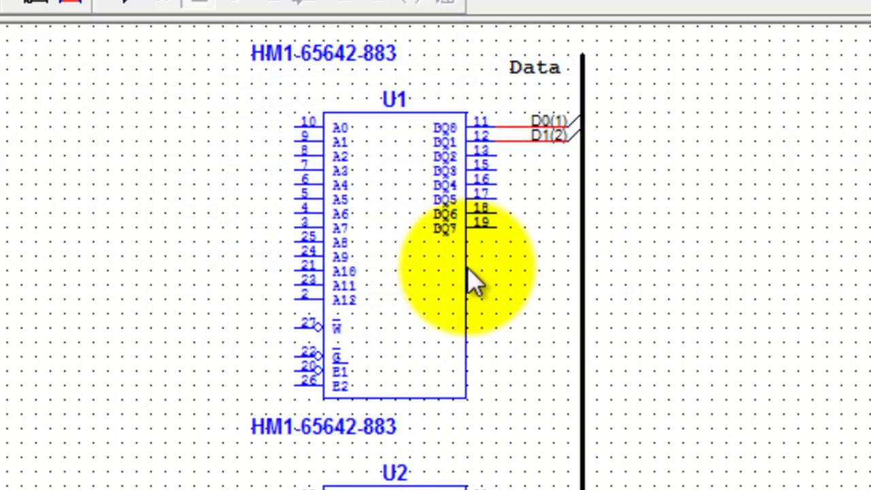
left_click(496, 155)
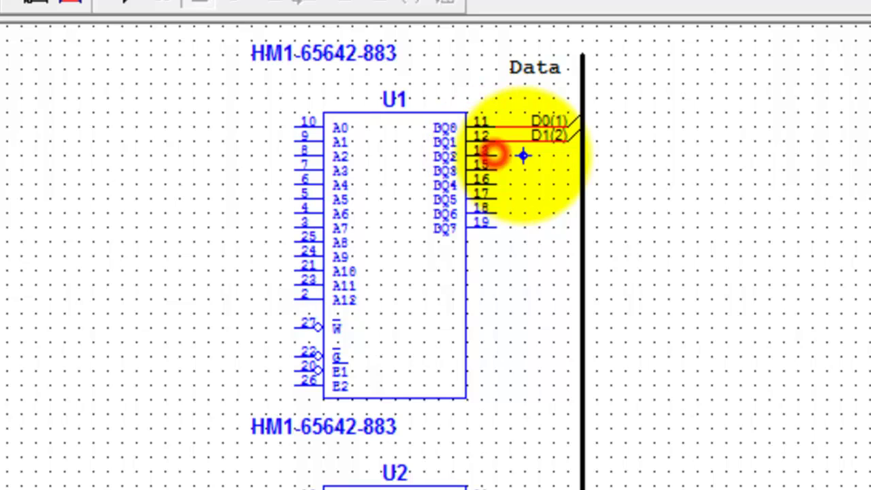
left_click(574, 153)
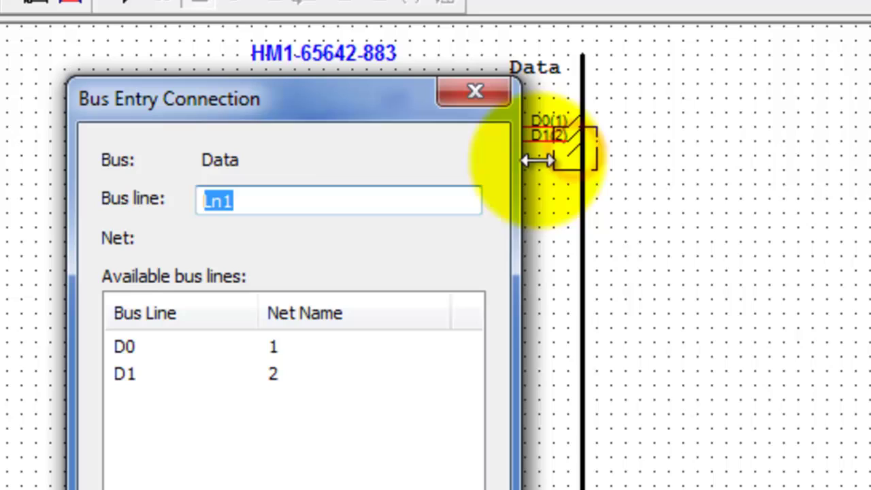
type("D2")
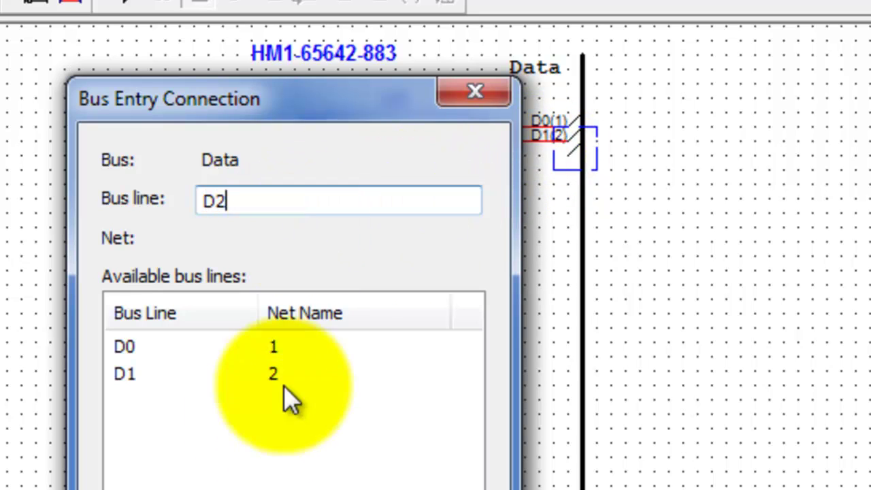
key("Return")
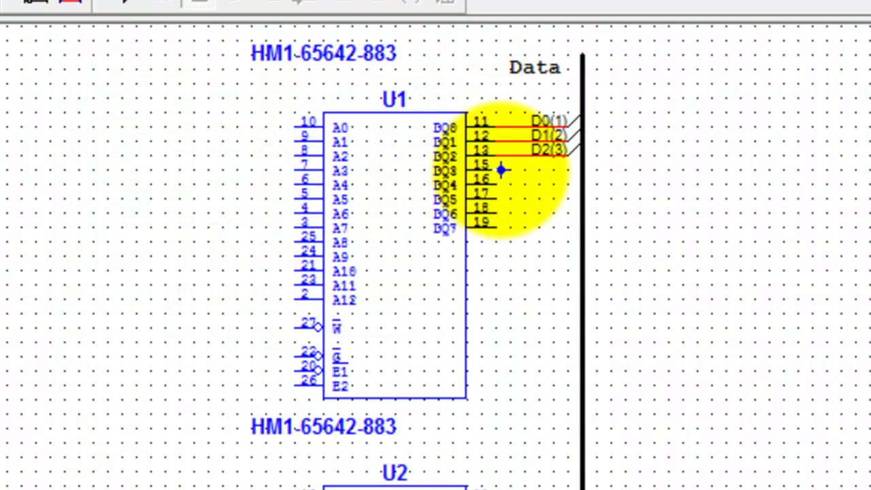
- Connect U1's DQ3 and DQ4 to the Data bus as D3 and D4, and run pin 17's wire there
left_click(489, 170)
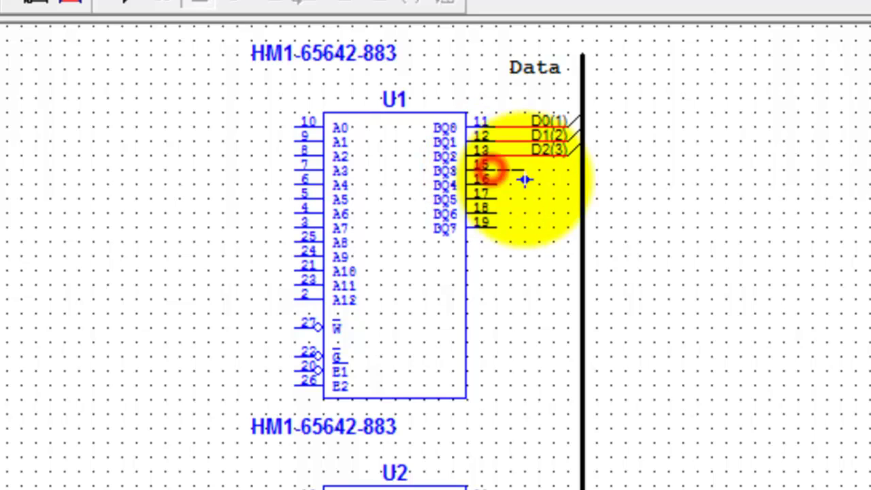
left_click(580, 165)
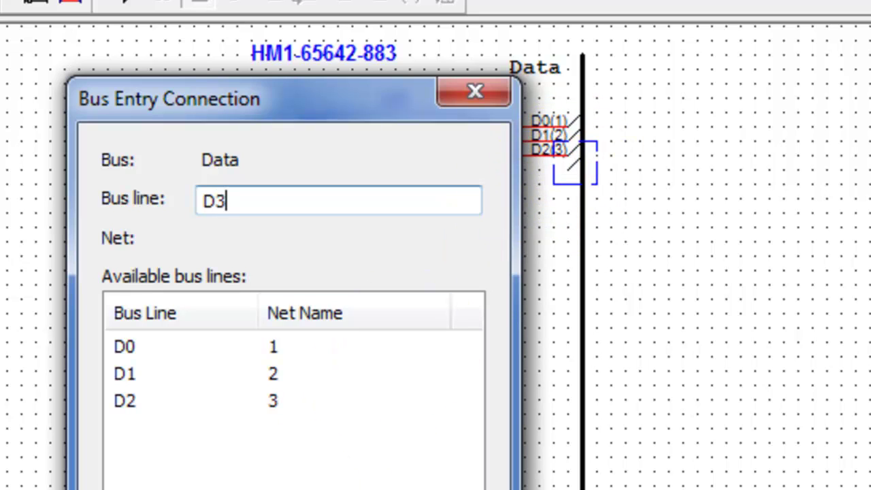
key("Return")
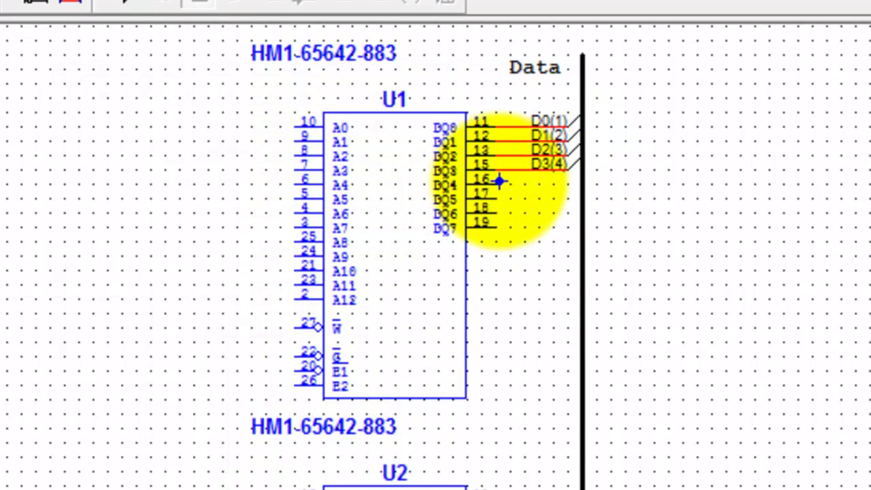
left_click(496, 183)
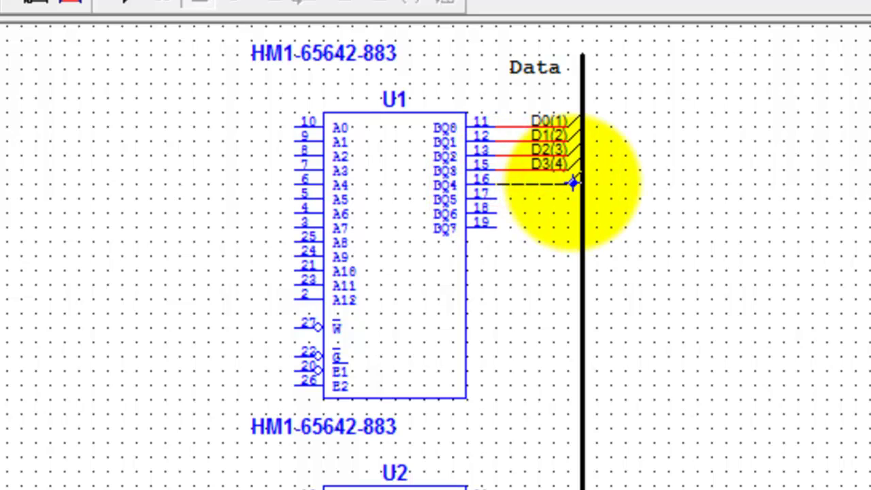
left_click(579, 183)
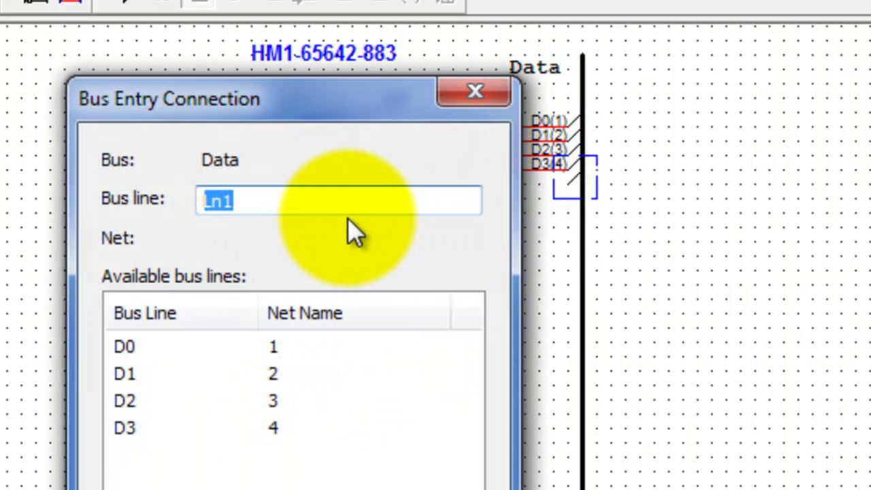
type("D4")
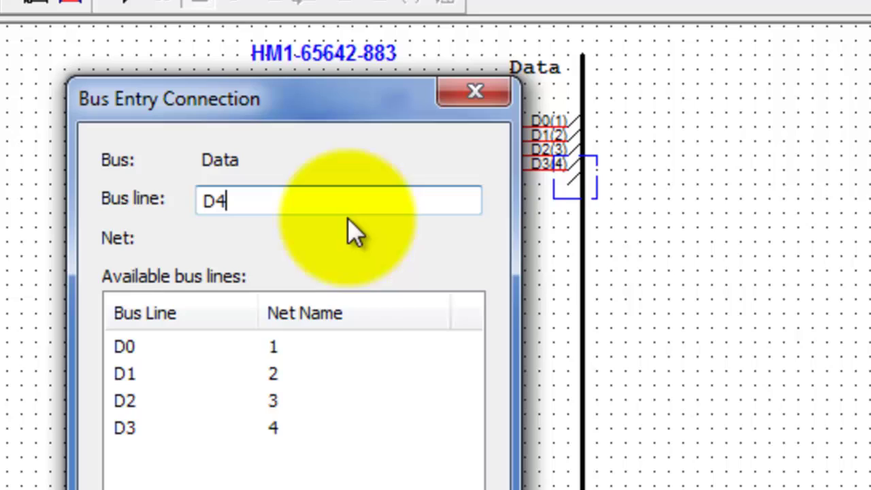
key("Return")
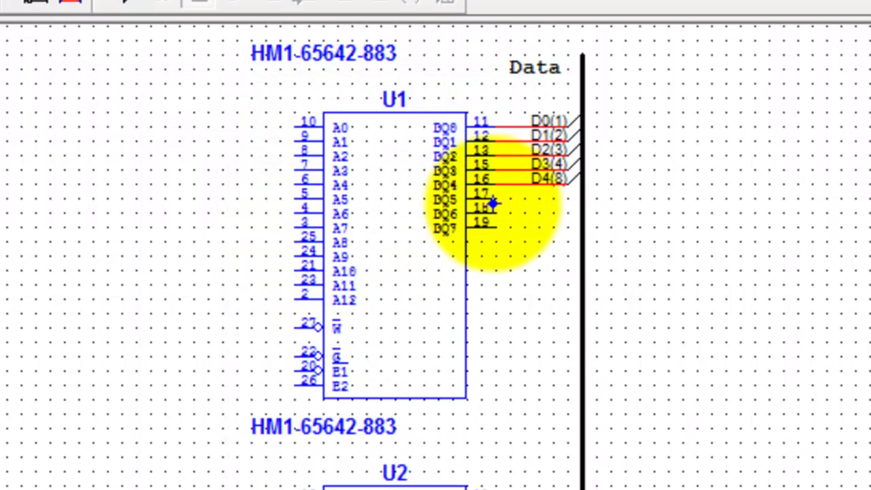
left_click(496, 198)
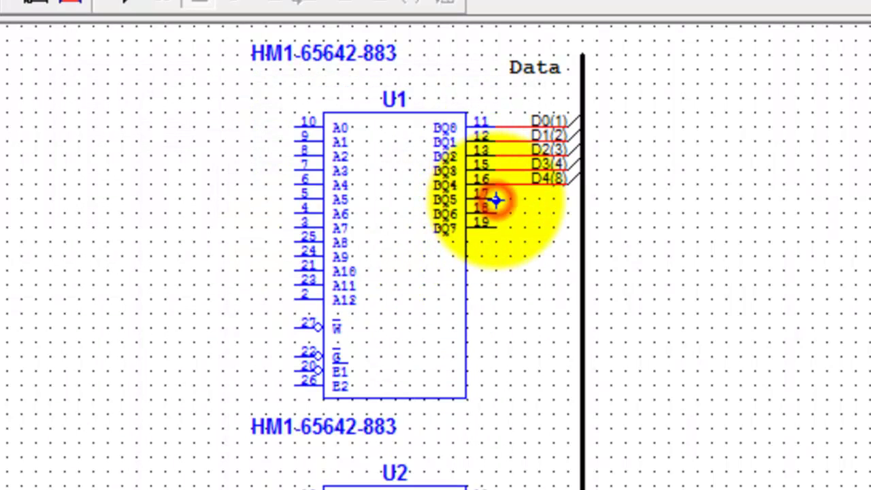
left_click(564, 198)
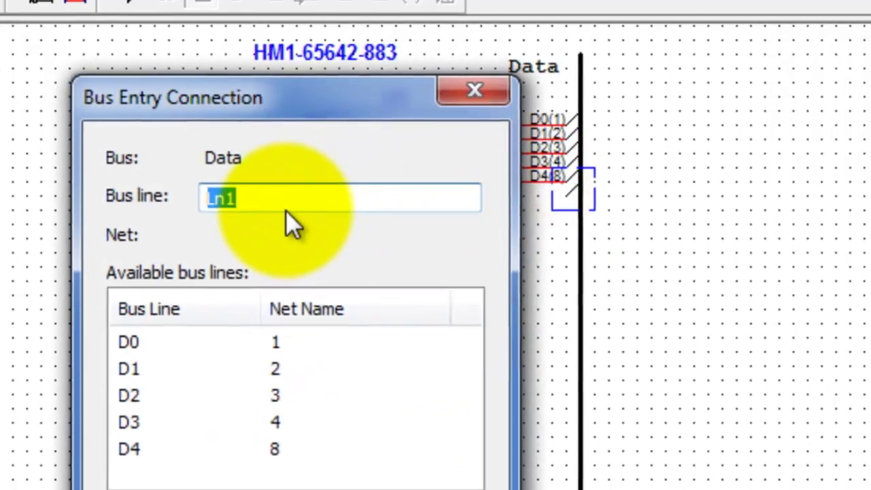
- Assign D5 to U1 pin 17, then wire pins 18 and 19 to the Data bus as D6 and D7
type("D5")
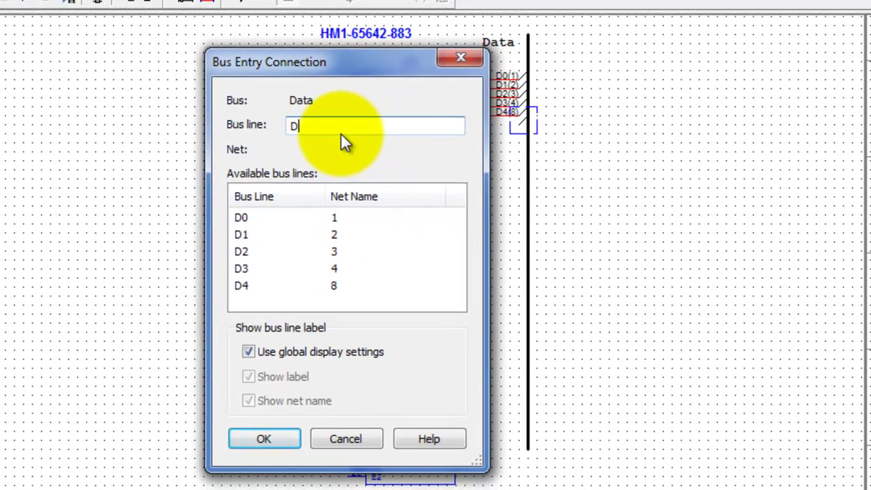
left_click(270, 438)
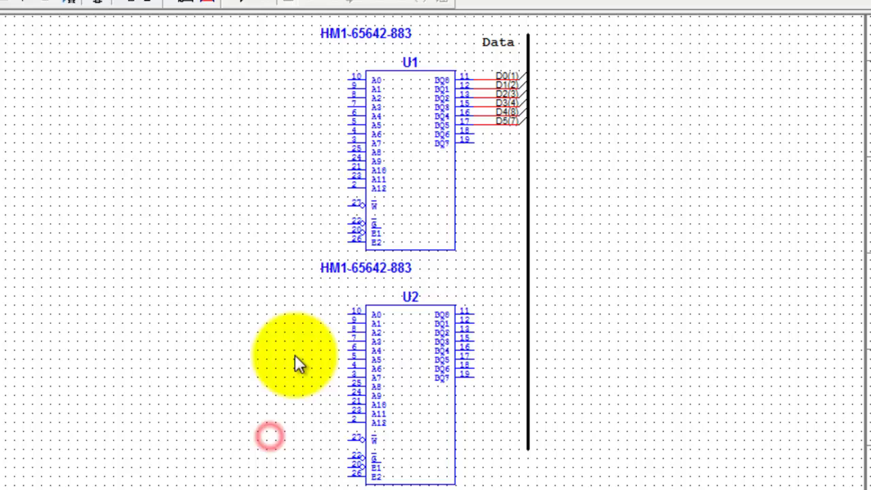
left_click(471, 132)
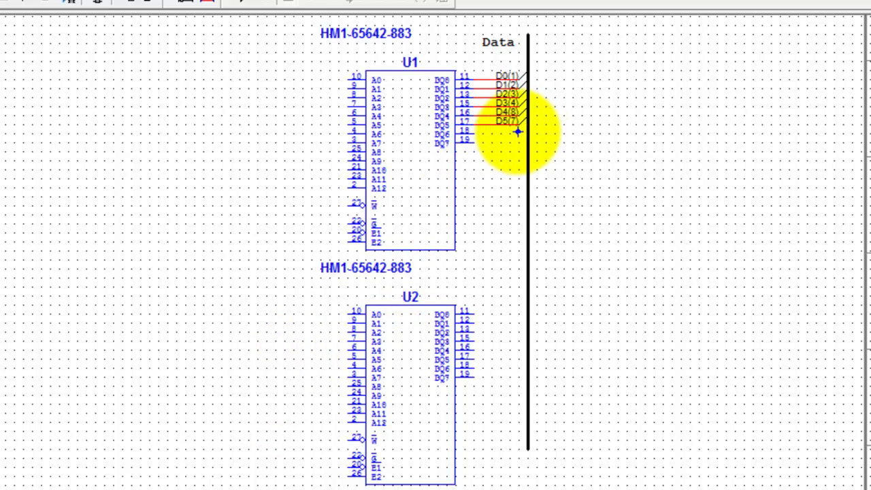
left_click(517, 131)
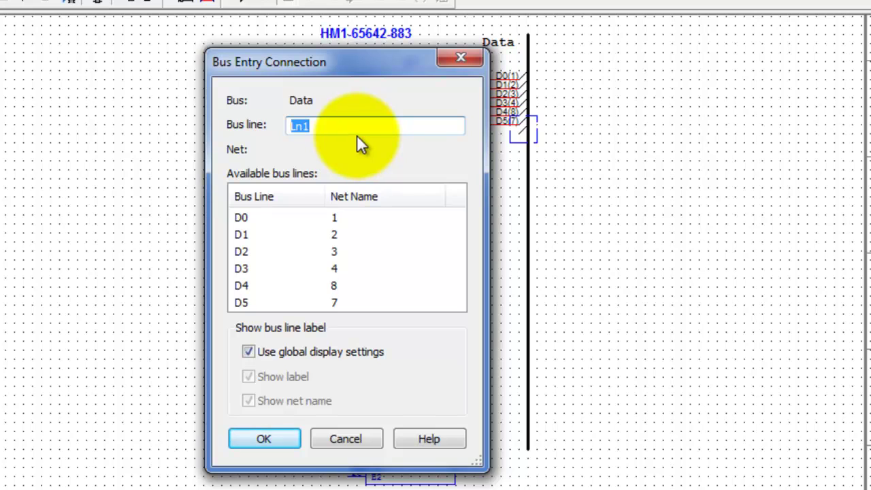
type("D6")
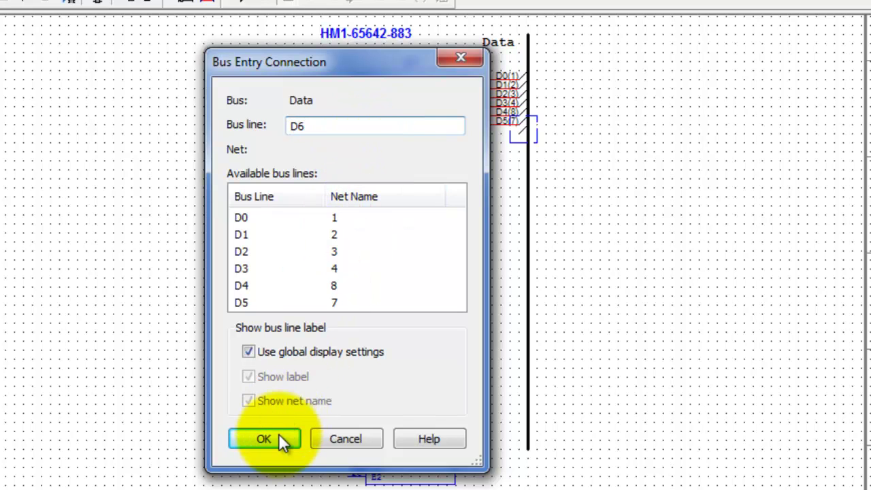
left_click(276, 438)
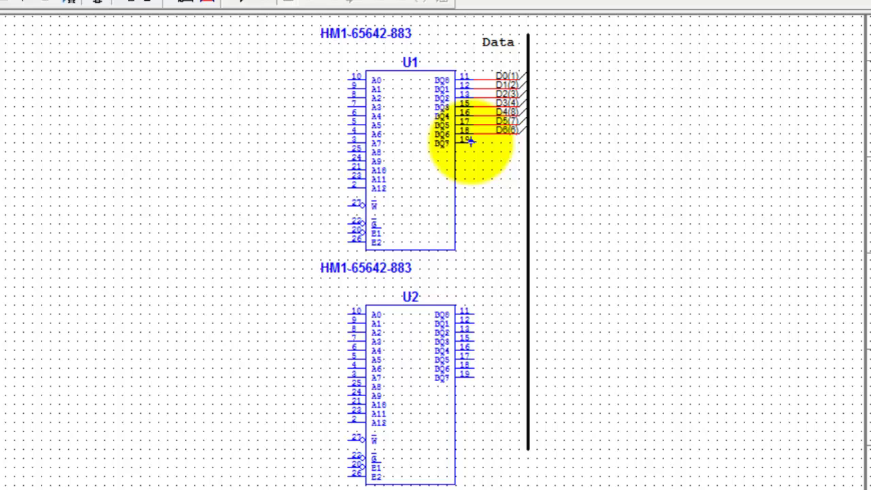
left_click(469, 141)
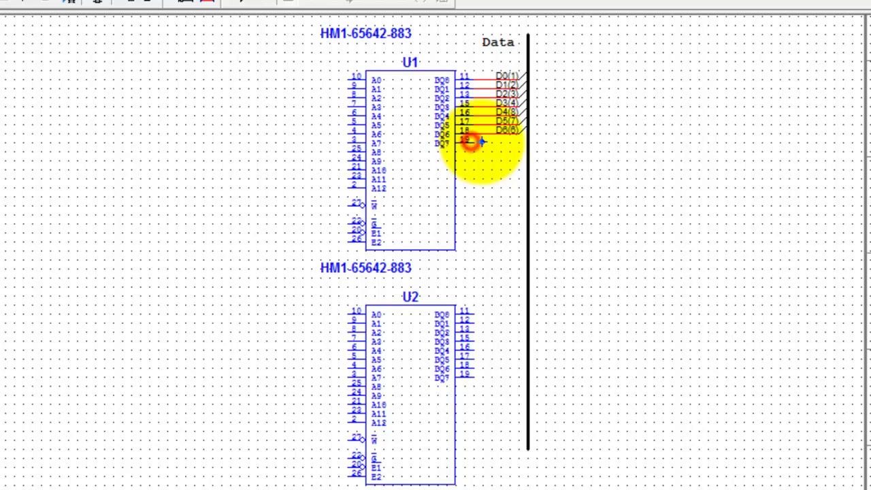
left_click(517, 139)
type("D")
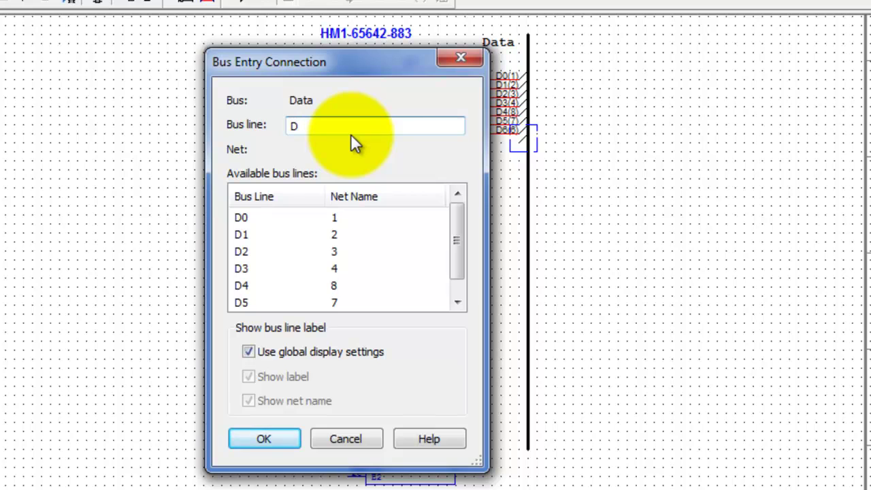
type("7")
left_click(263, 437)
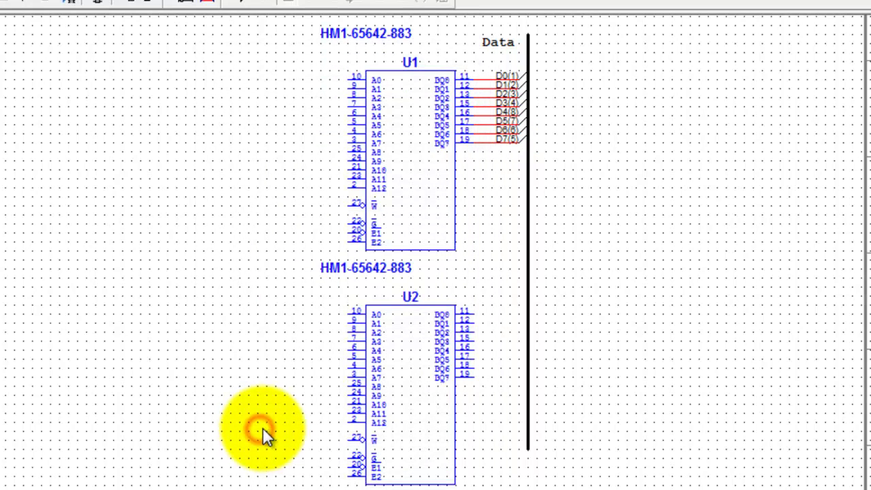
- Connect U2's DQ0–DQ2 (pins 11–13) to the Data bus, picking D0, D1 and D2 from the list
left_click(472, 313)
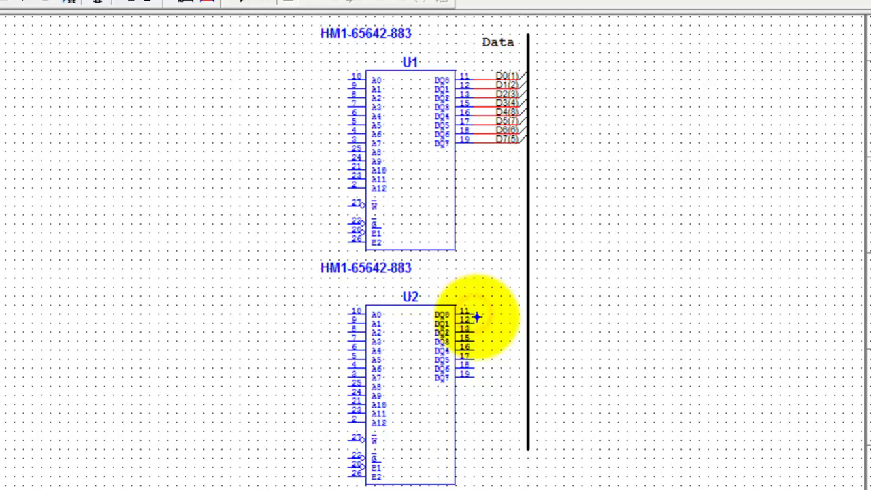
left_click(520, 310)
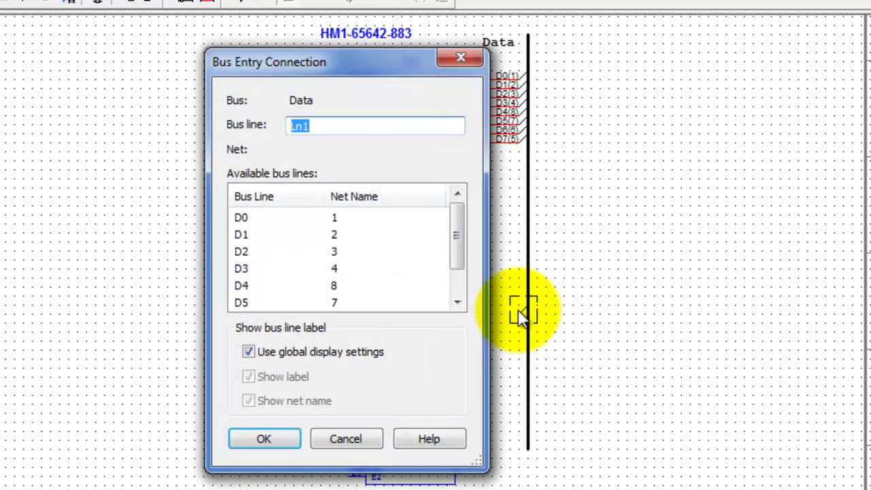
left_click(243, 216)
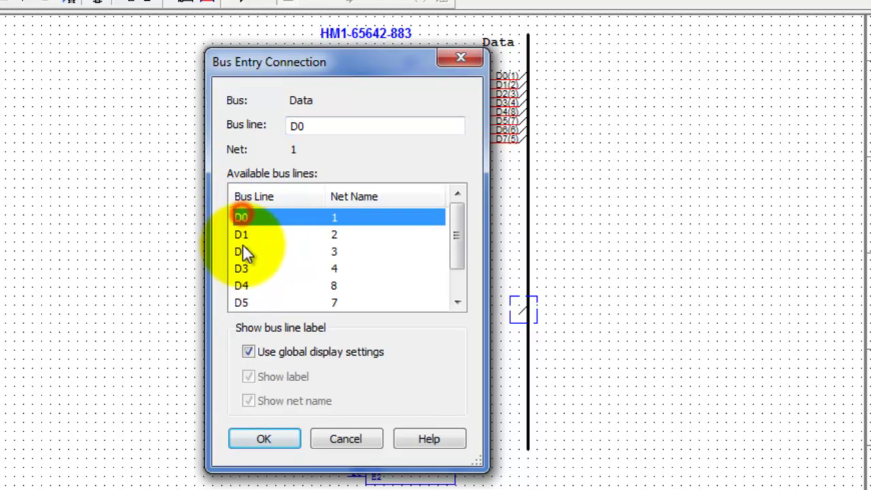
left_click(260, 438)
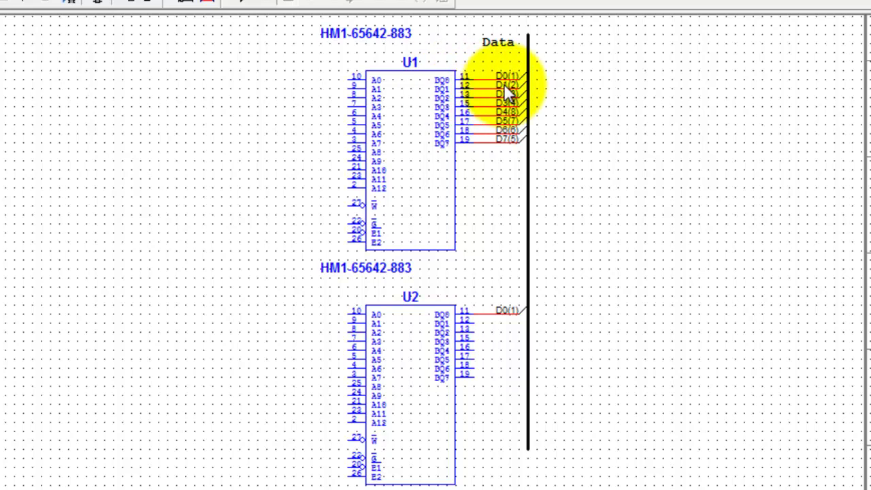
left_click(474, 323)
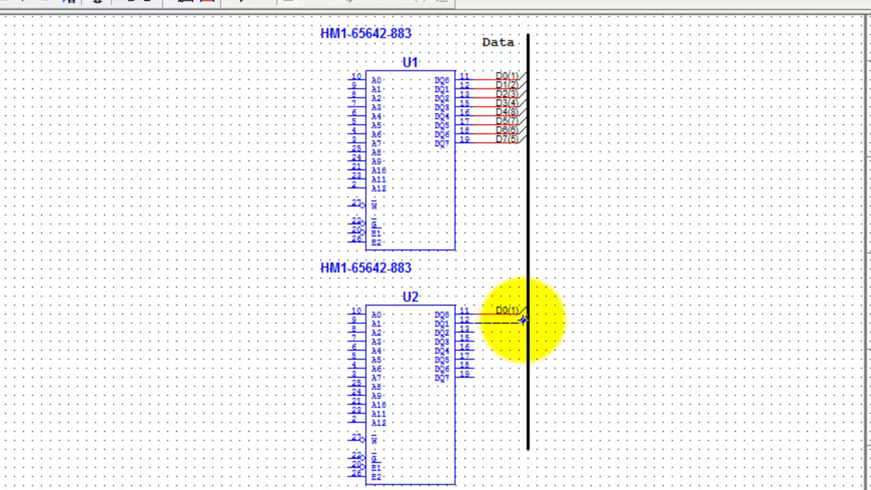
left_click(522, 320)
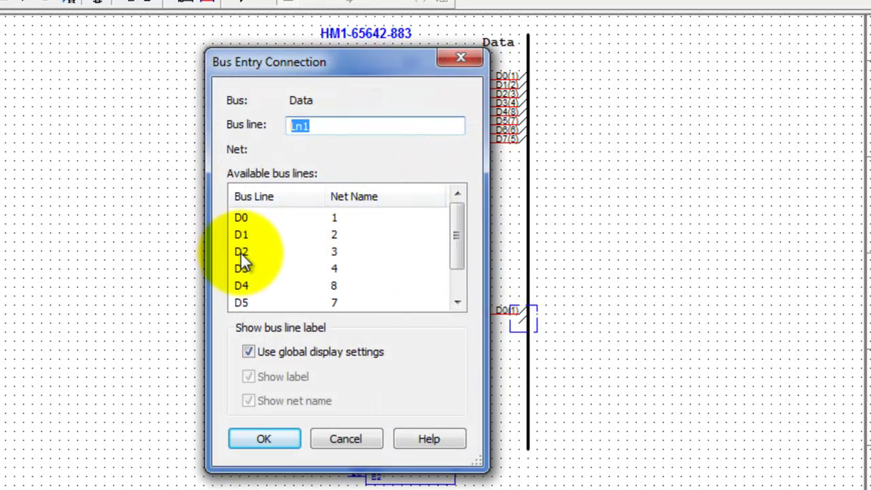
left_click(245, 233)
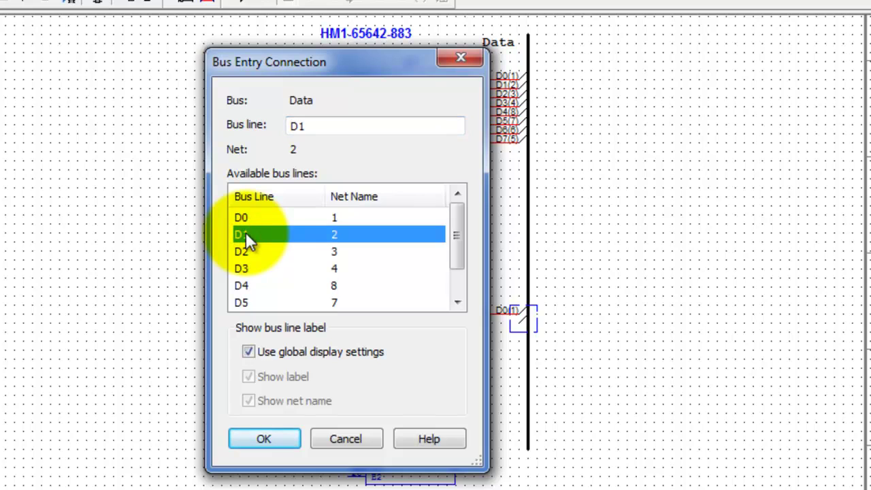
left_click(270, 437)
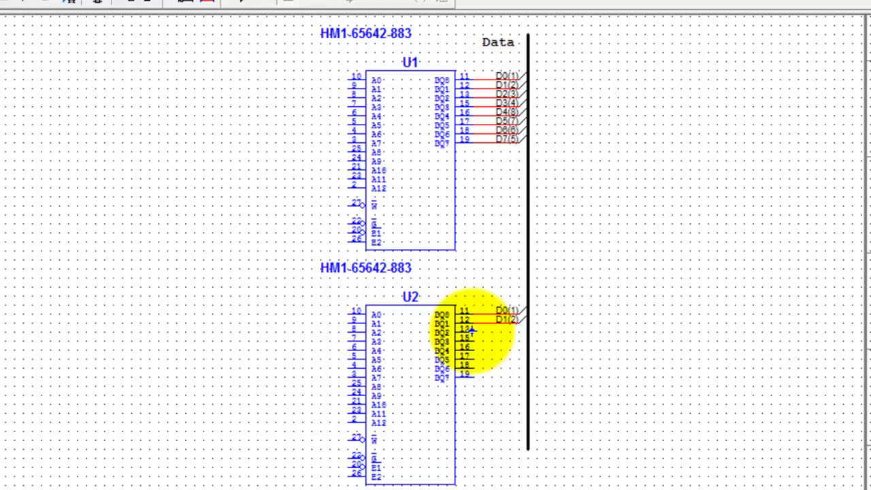
left_click(470, 331)
left_click(517, 332)
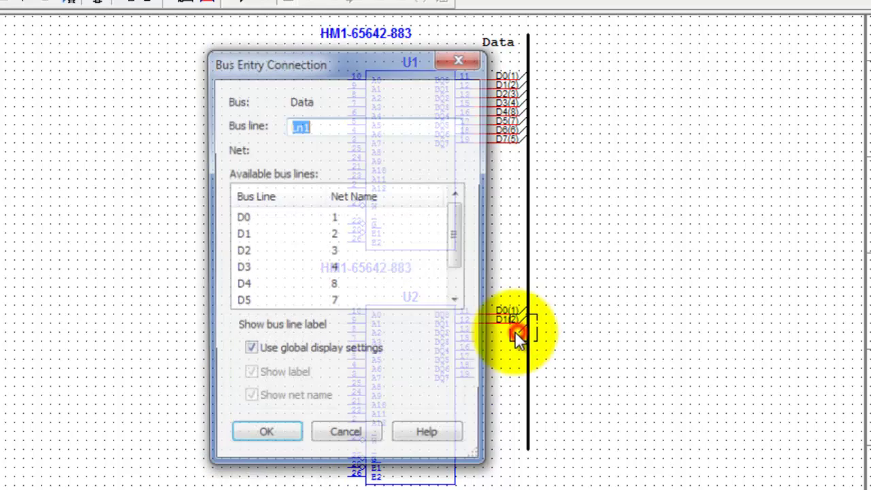
left_click(251, 251)
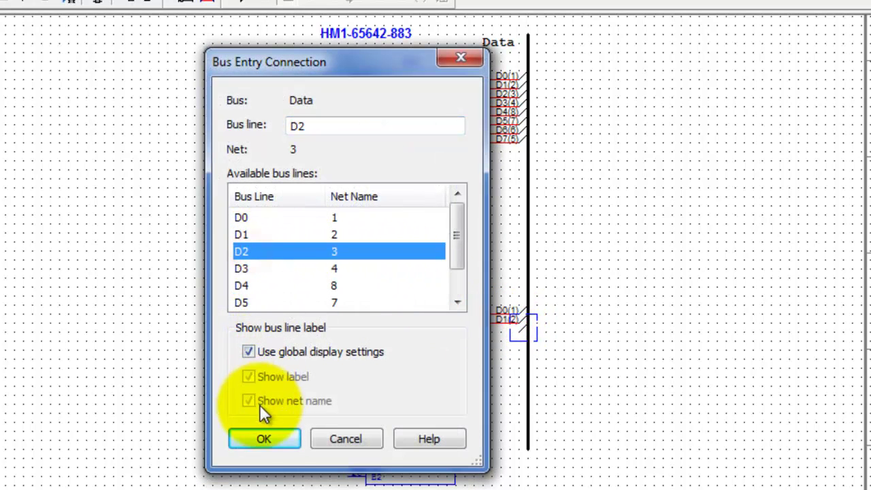
left_click(267, 443)
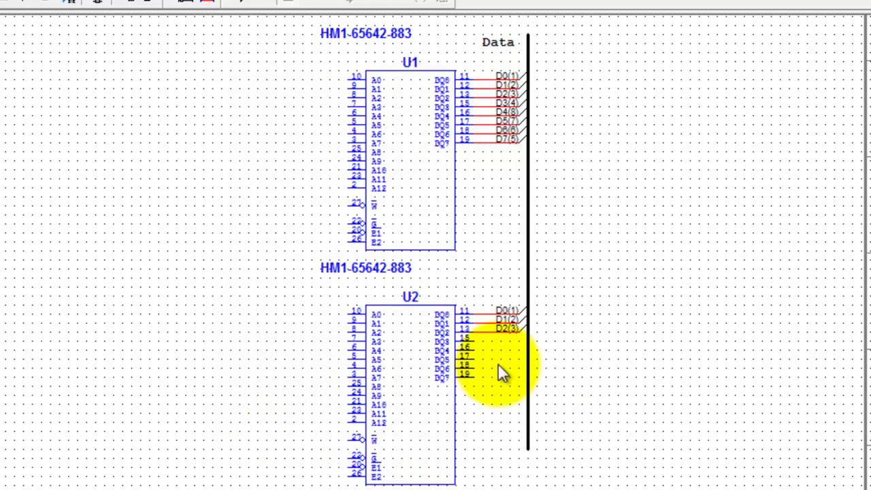
- Connect U2's DQ3–DQ5 (pins 15–17) to the Data bus as lines D3, D4 and D5
left_click(473, 339)
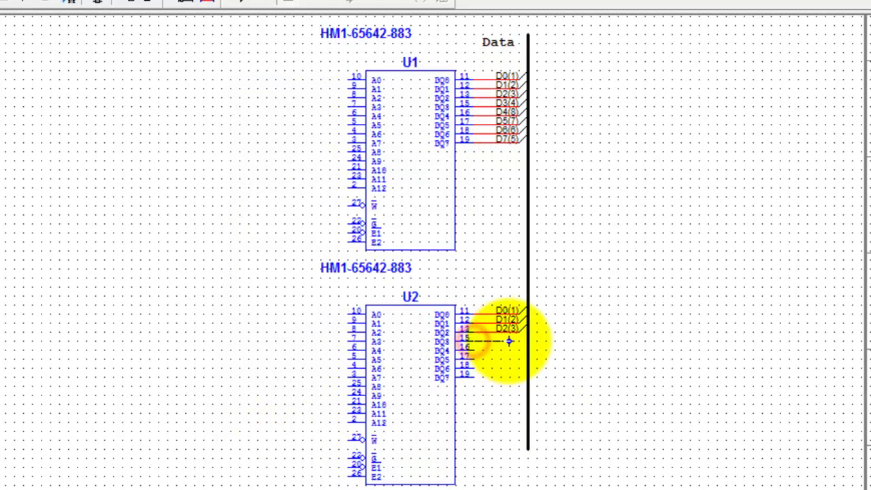
left_click(519, 344)
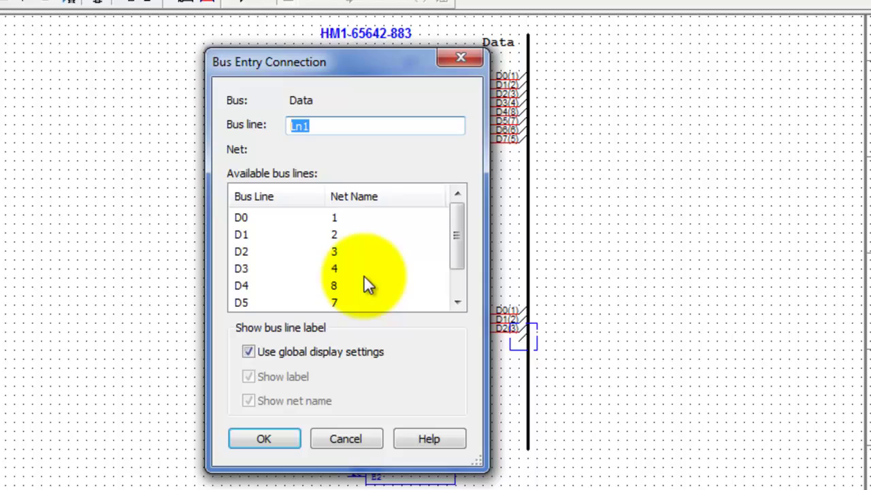
left_click(244, 268)
left_click(276, 438)
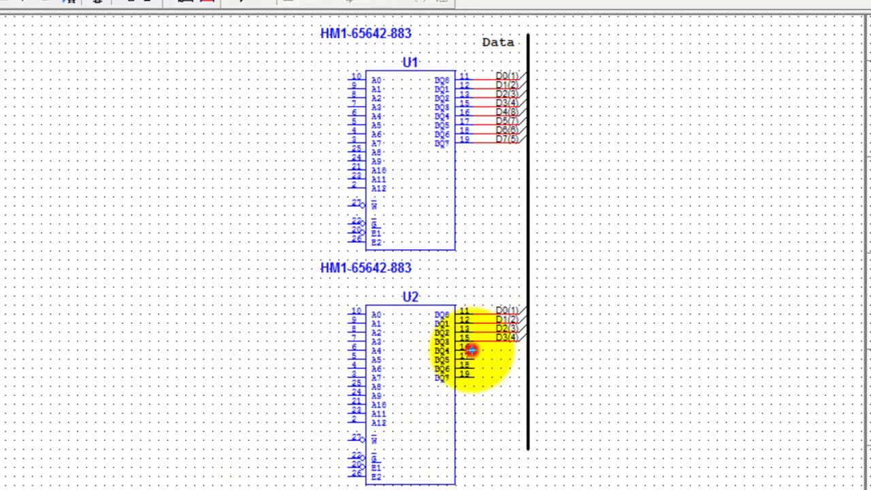
left_click(471, 349)
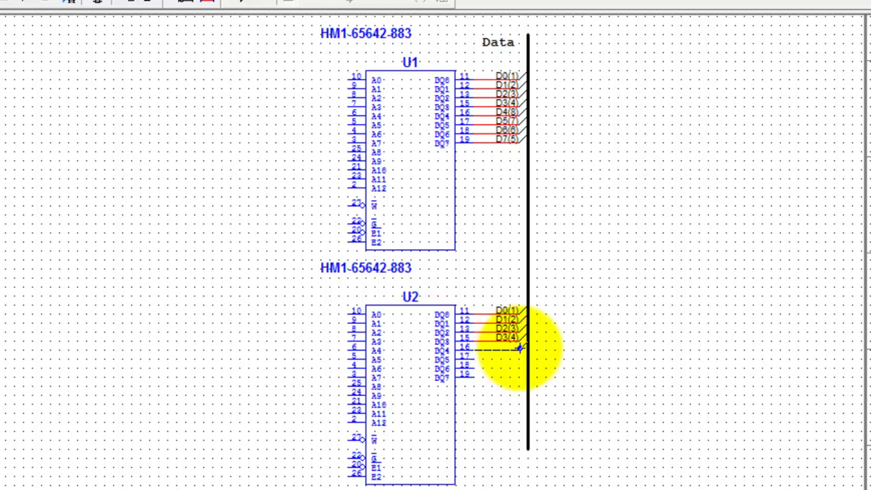
left_click(521, 352)
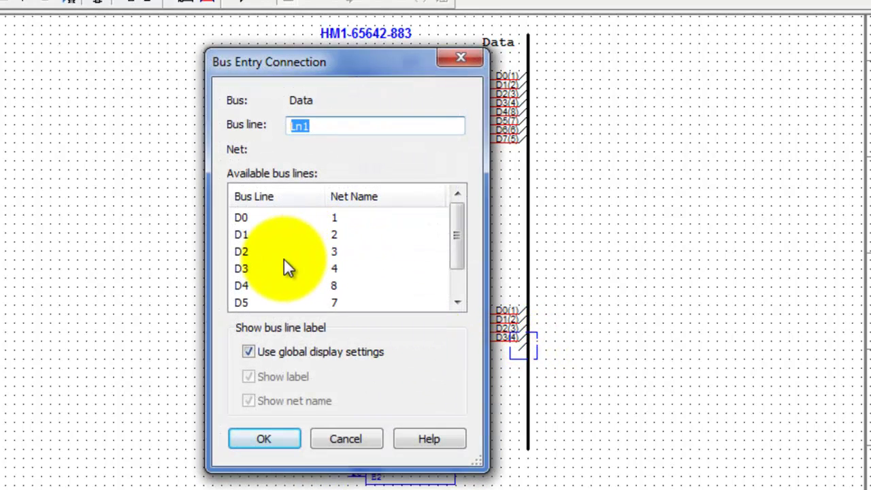
left_click(247, 283)
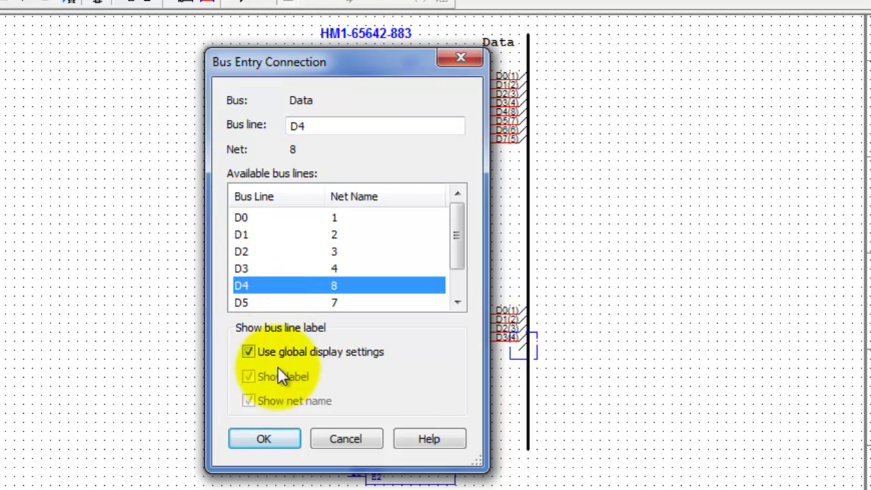
left_click(246, 437)
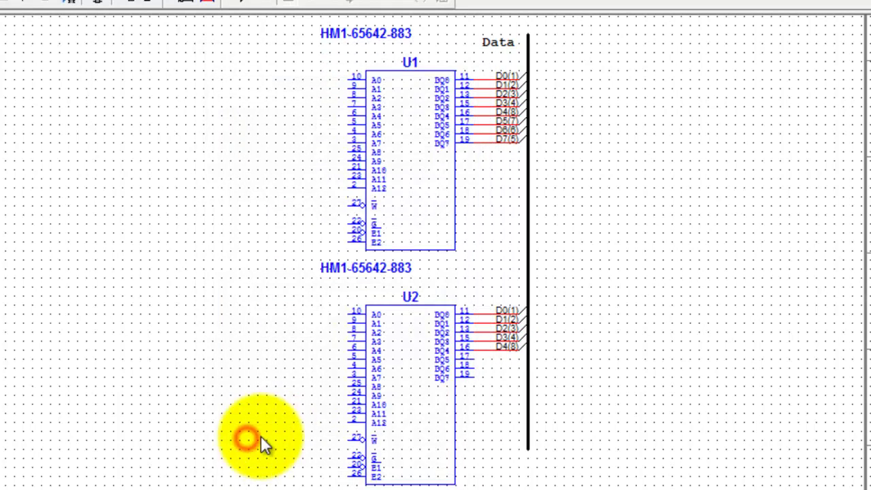
left_click(472, 356)
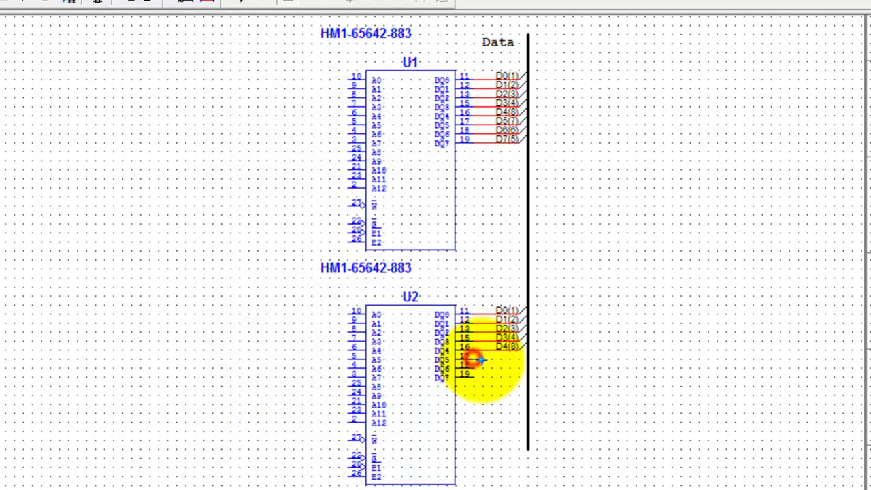
left_click(517, 357)
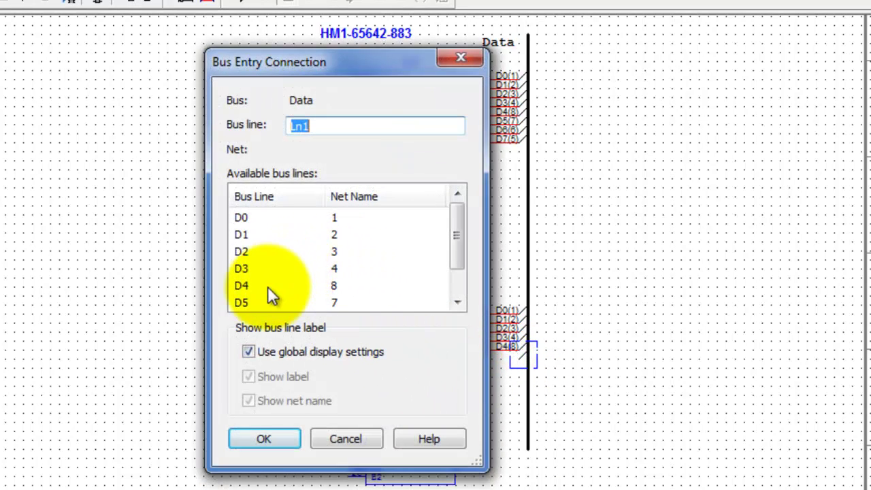
double_click(246, 302)
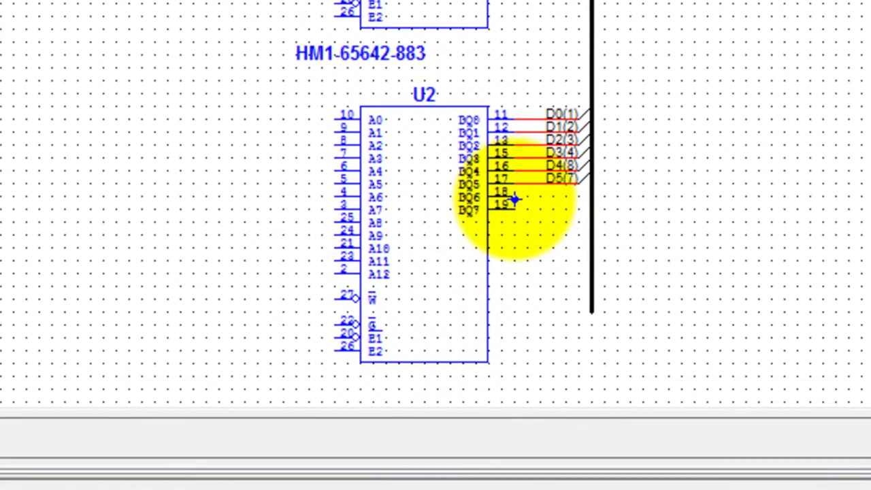
- Wire U2's DQ6 (pin 18) to the Data bus as D6 and DQ7 (pin 19) as new line Ln1
left_click(517, 196)
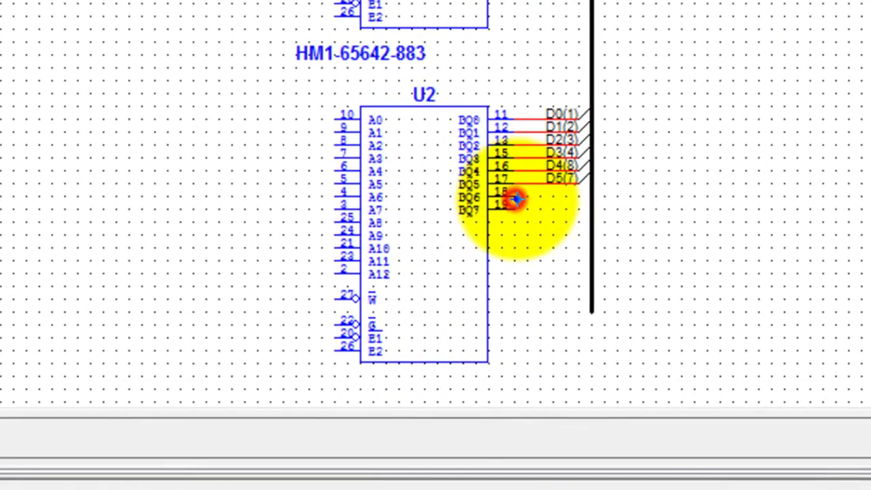
left_click(583, 190)
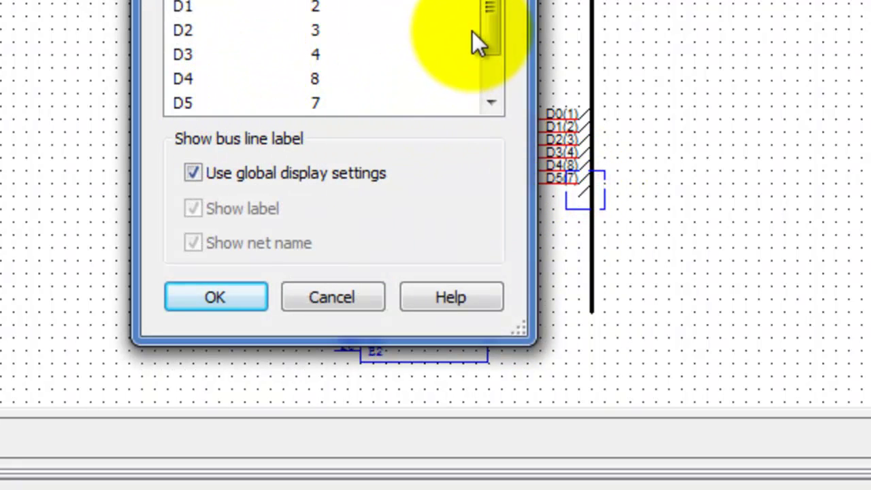
left_click_drag(489, 24, 480, 66)
left_click(193, 86)
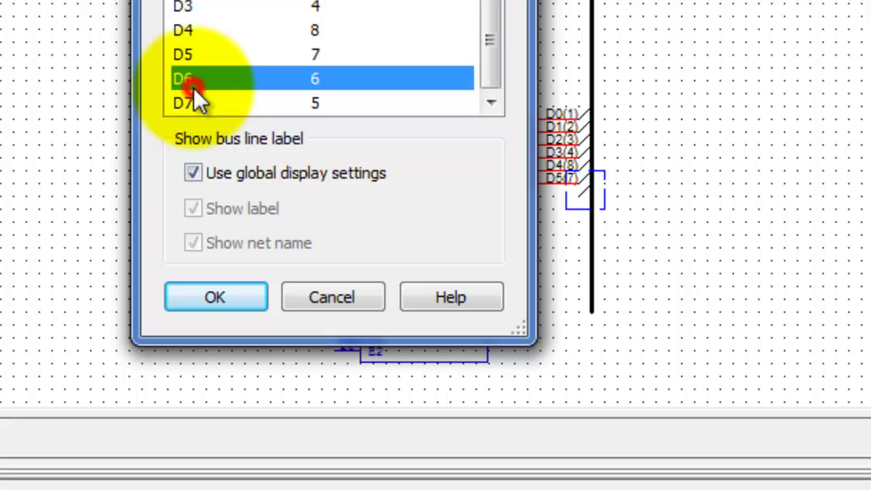
left_click(217, 296)
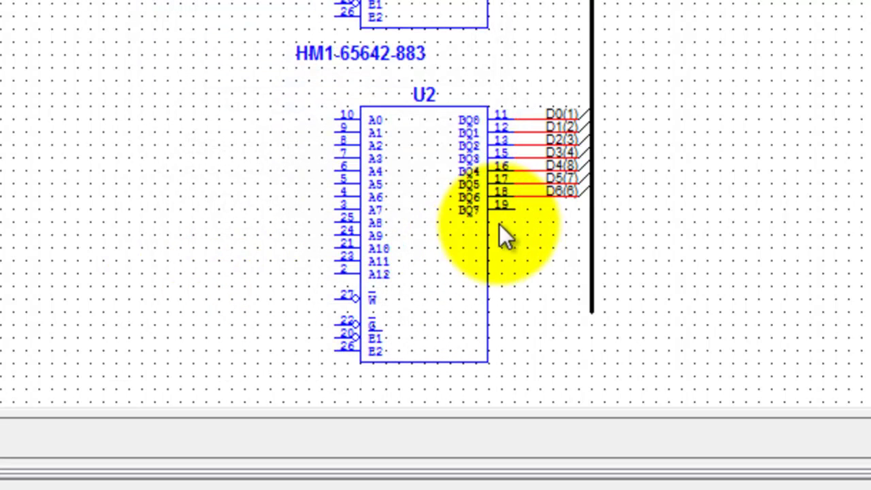
left_click(515, 209)
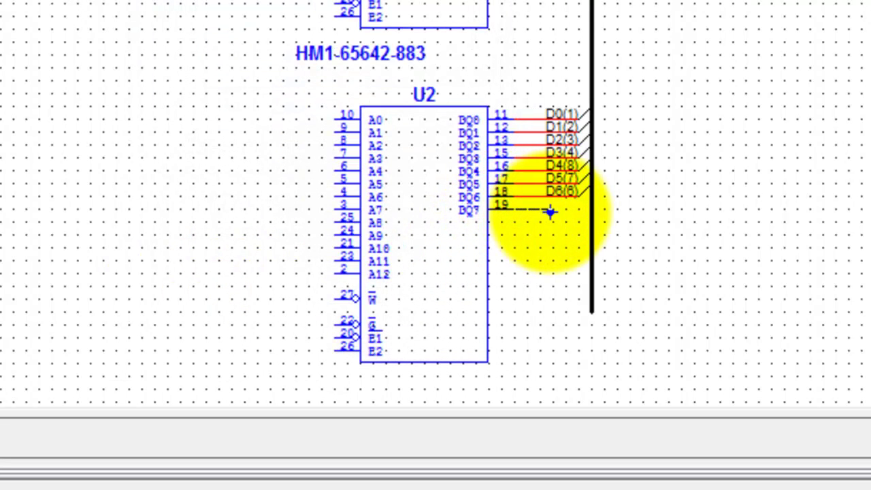
left_click(573, 207)
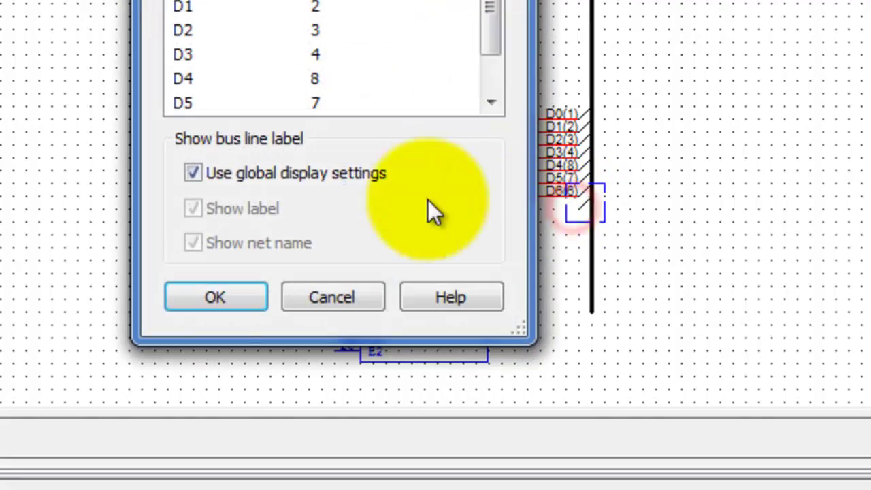
left_click(229, 310)
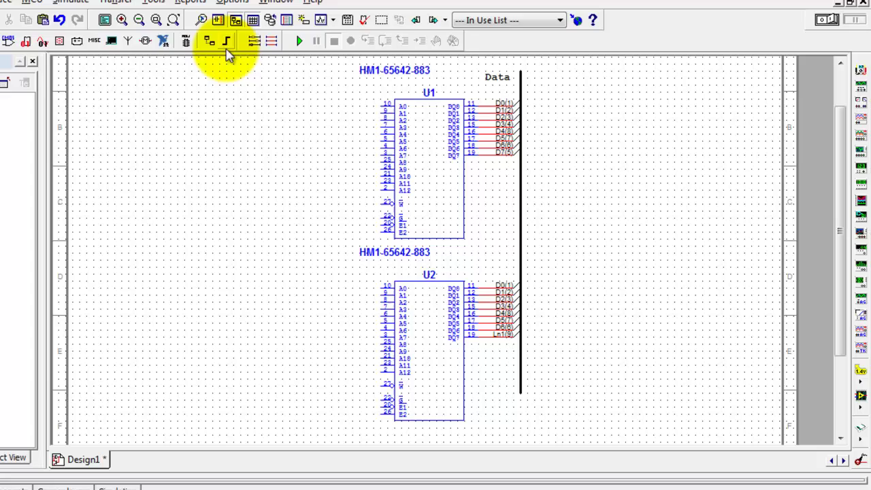
- Draw a bus down the left of U1 and U2 ending left then diagonally, with its label at the top, left unlocked
left_click(225, 43)
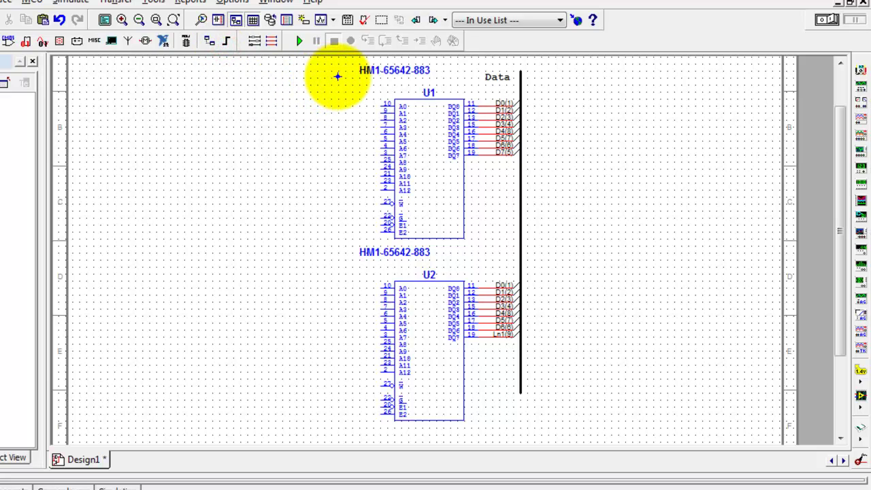
left_click(338, 78)
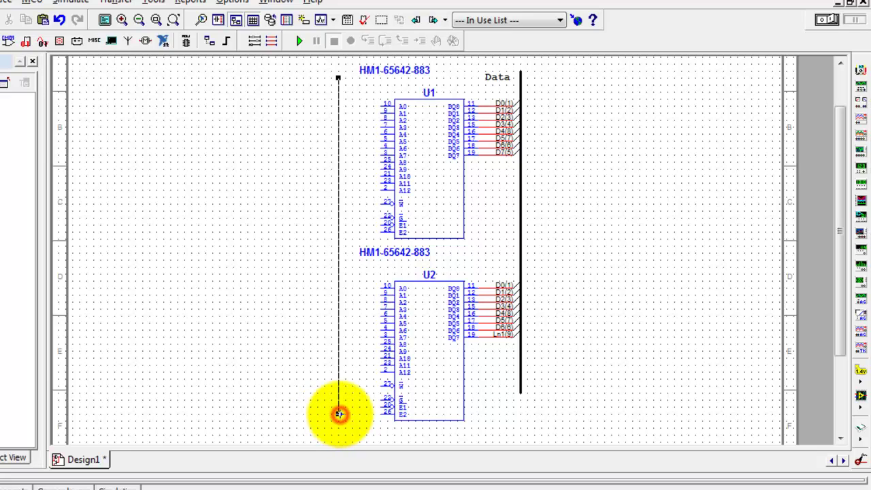
left_click(338, 414)
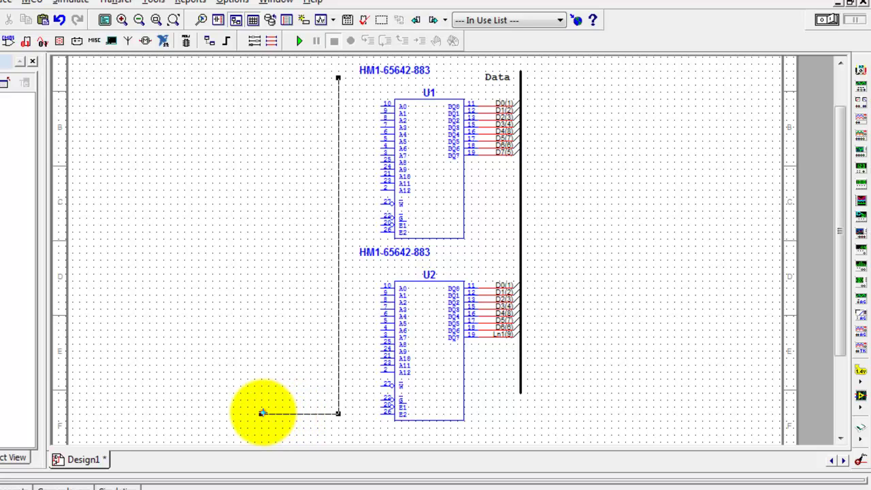
left_click(262, 413)
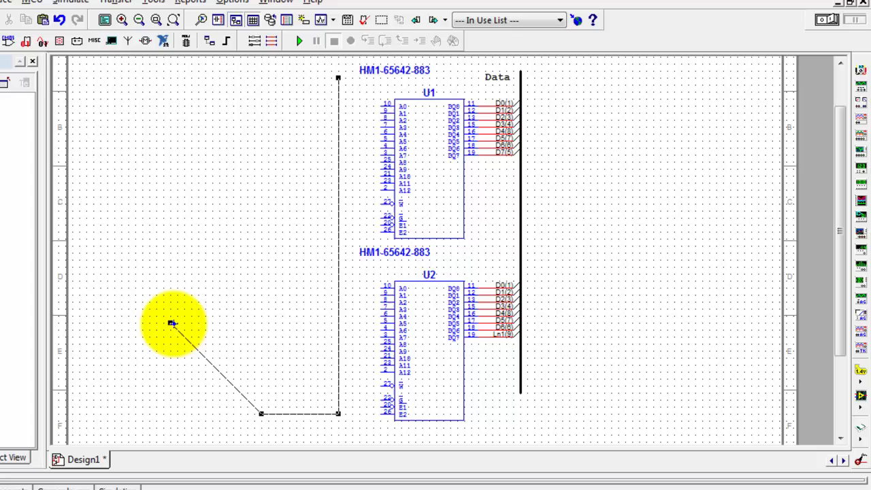
double_click(172, 323)
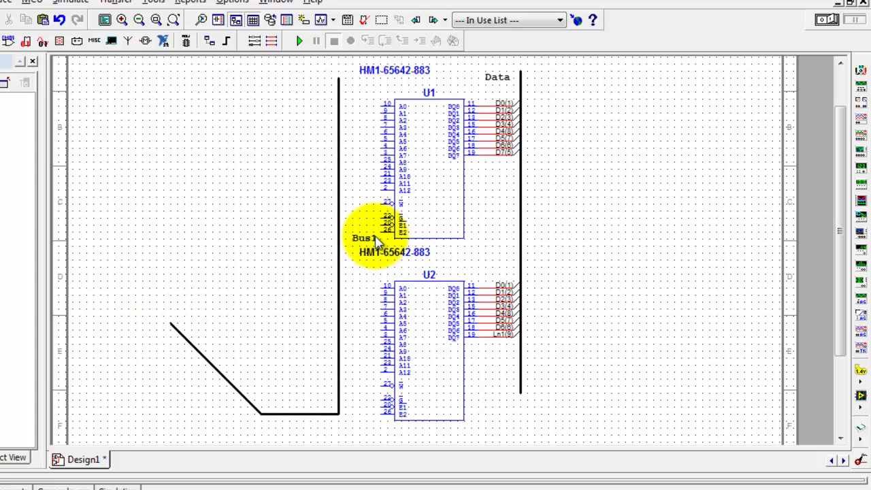
left_click_drag(366, 240, 311, 94)
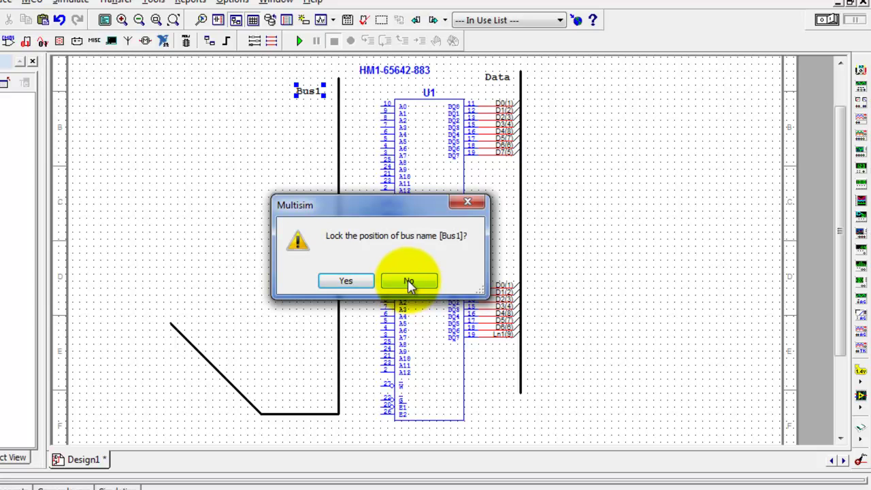
left_click(409, 282)
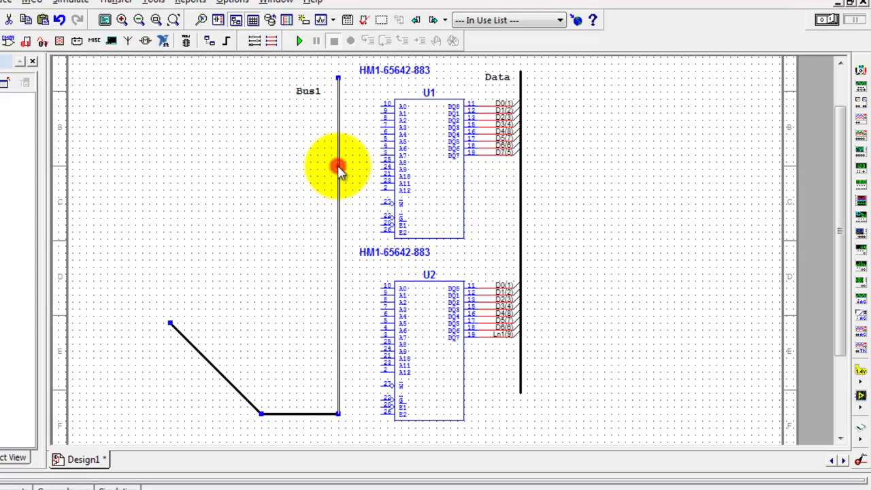
- Rename the left bus from Bus1 to Address and run a wire from U1's A0 pin to it
double_click(338, 168)
left_click(350, 146)
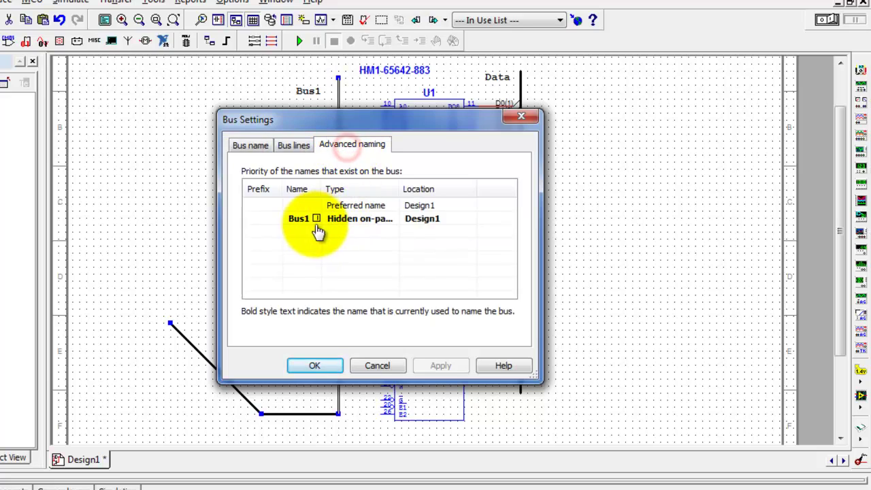
left_click(306, 219)
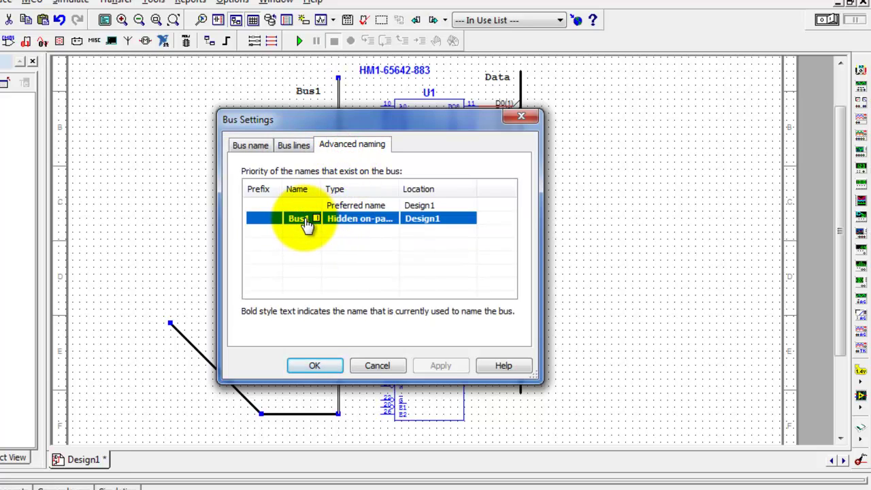
left_click(305, 220)
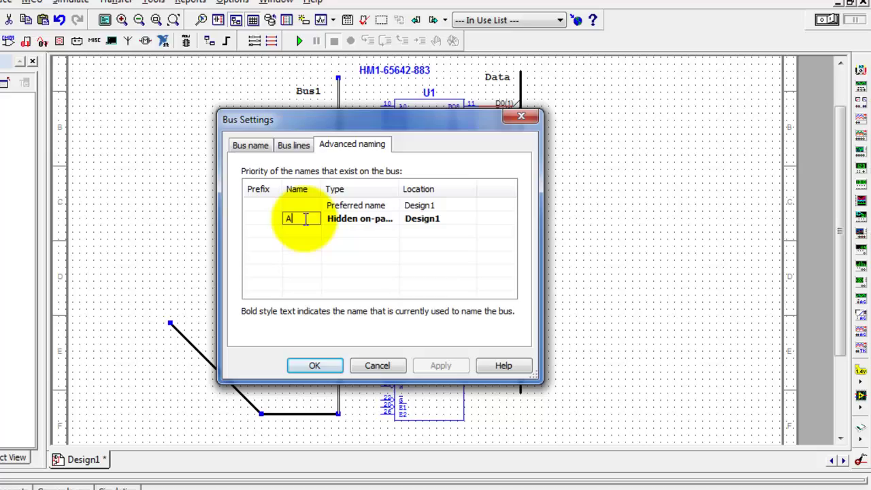
type("Address")
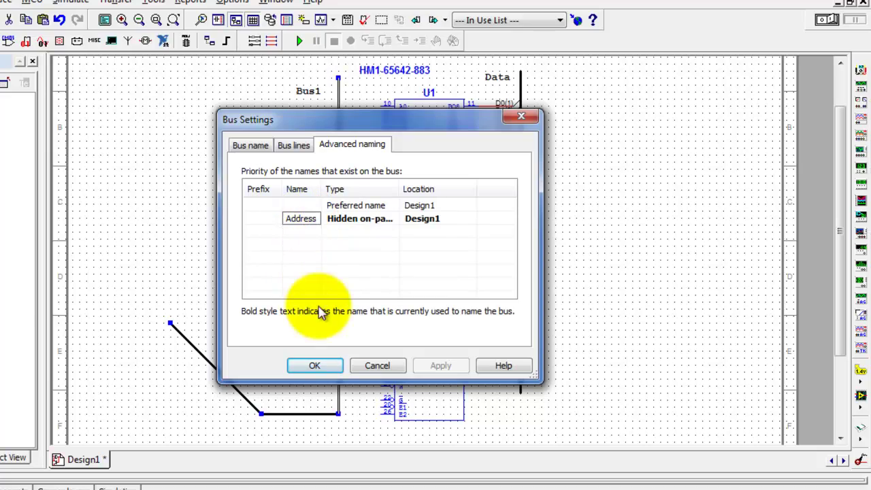
left_click(314, 365)
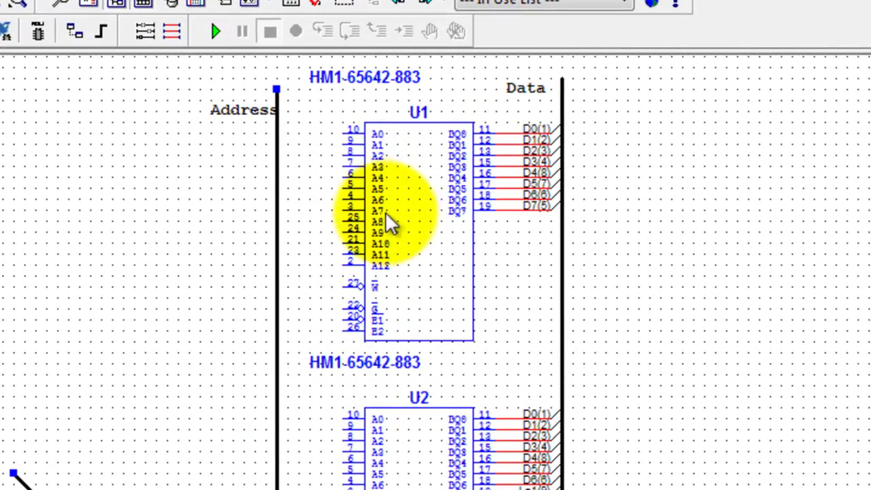
left_click(343, 134)
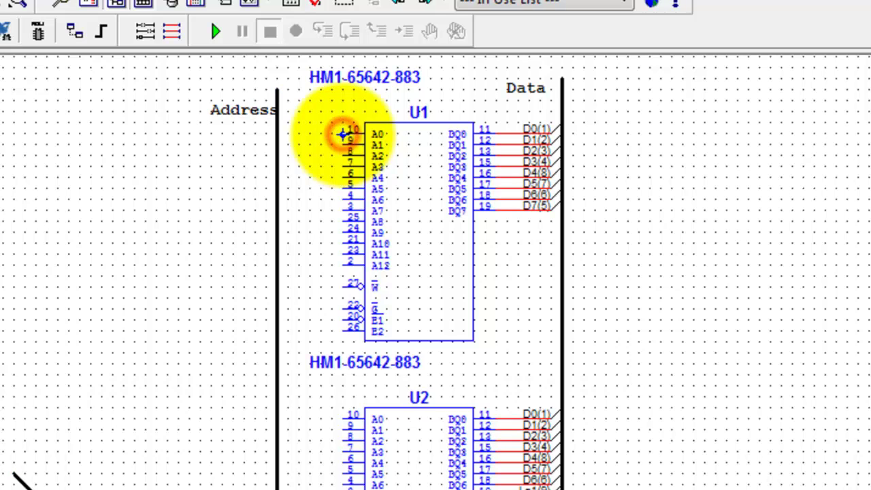
left_click(288, 128)
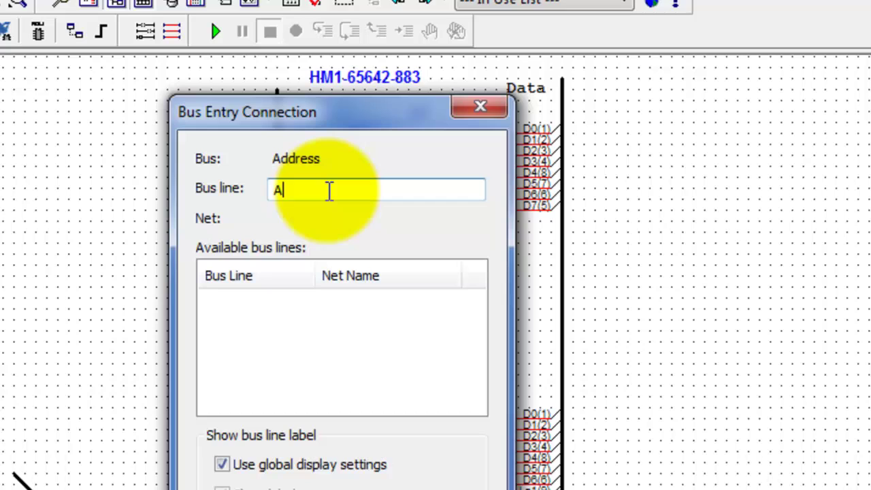
- Name U1's first address line A0, then wire U1's A1 pin to the Address bus as A1
type("A0")
key("Return")
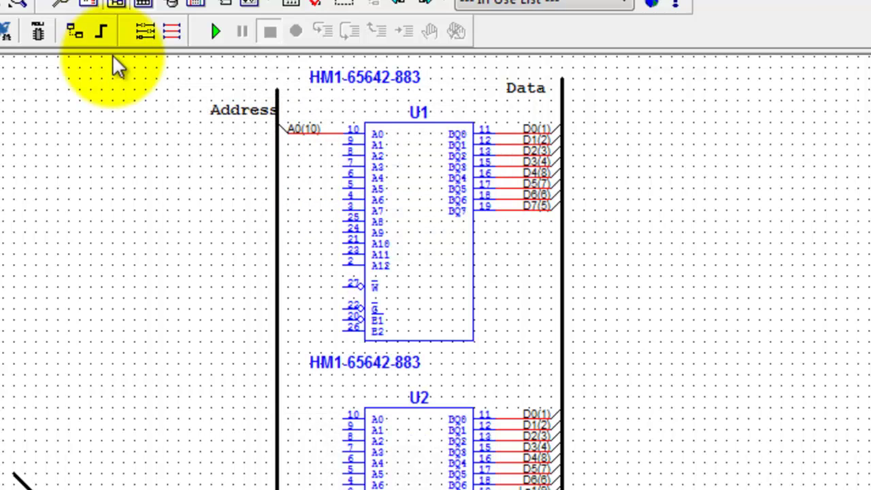
left_click(347, 145)
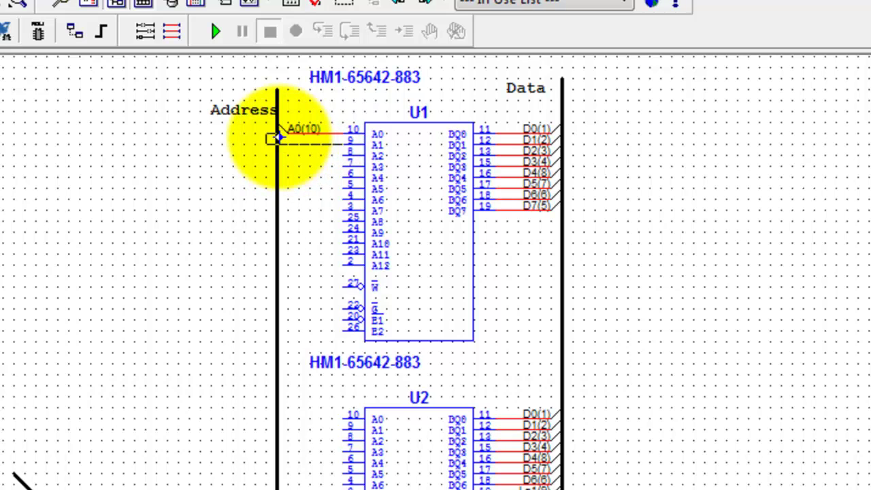
left_click(288, 140)
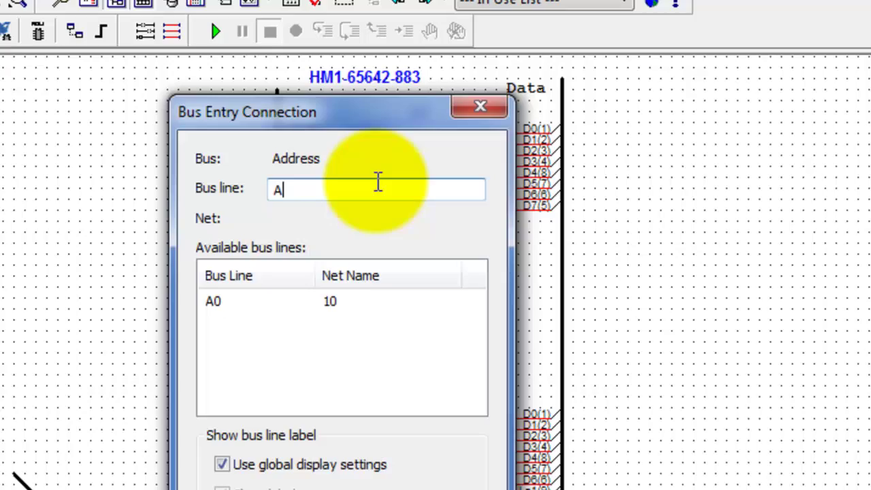
type("1")
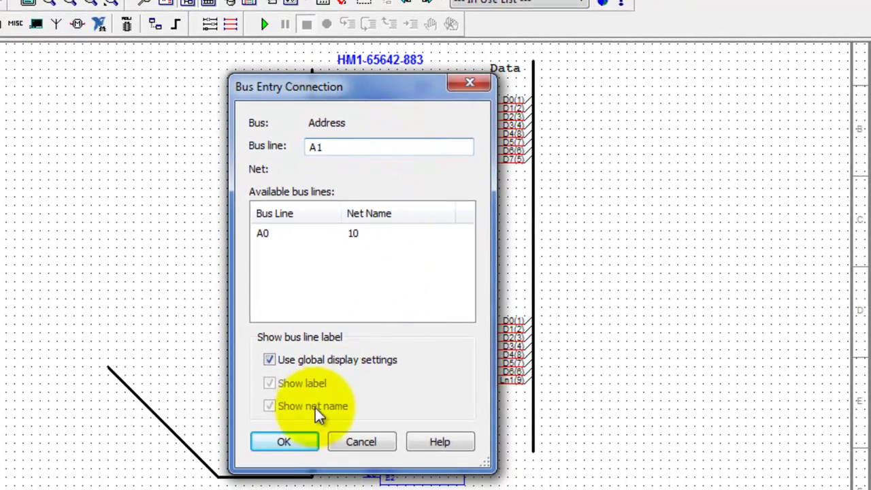
left_click(285, 440)
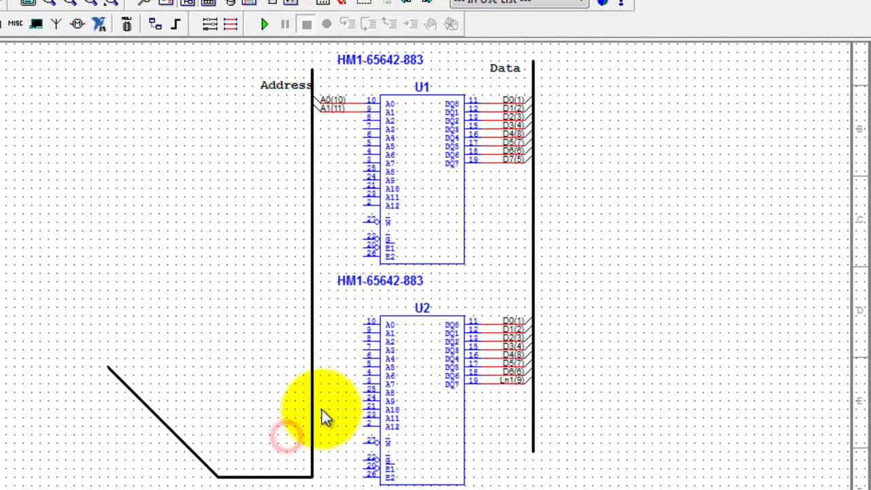
- Wire U2's A0 pin (pin 10) to the Address bus on the existing A0 line
left_click(366, 324)
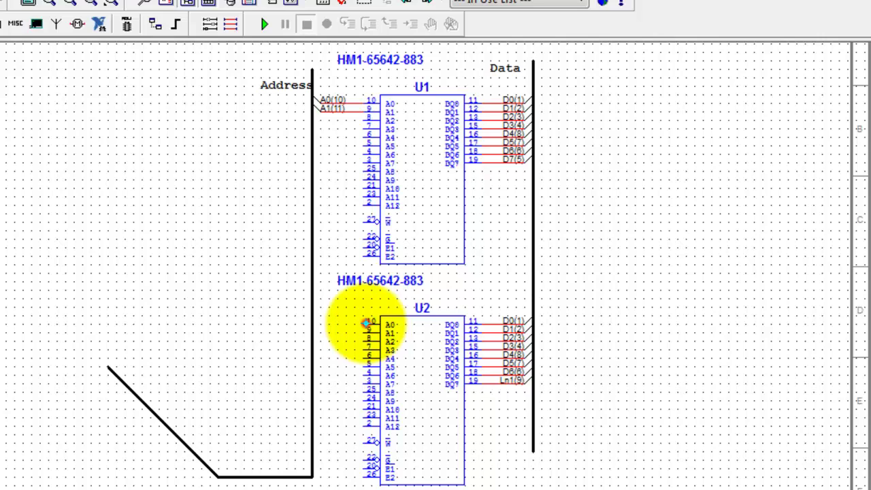
left_click(322, 323)
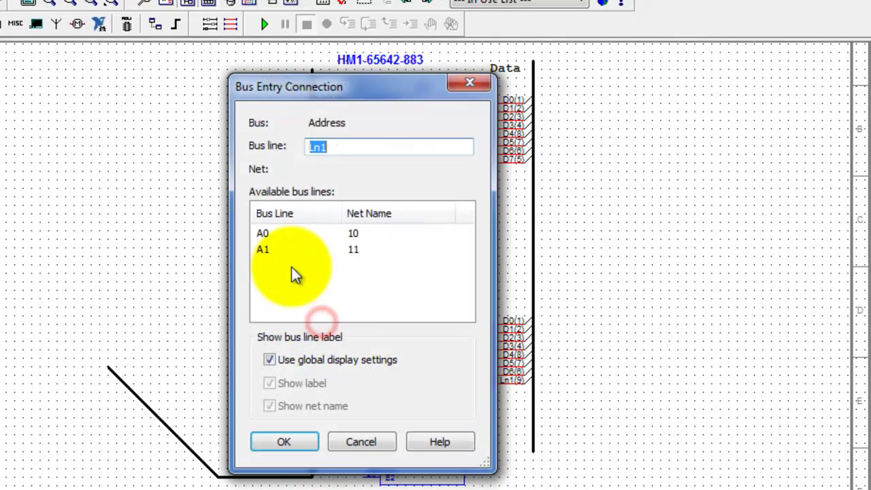
left_click(262, 233)
left_click(299, 442)
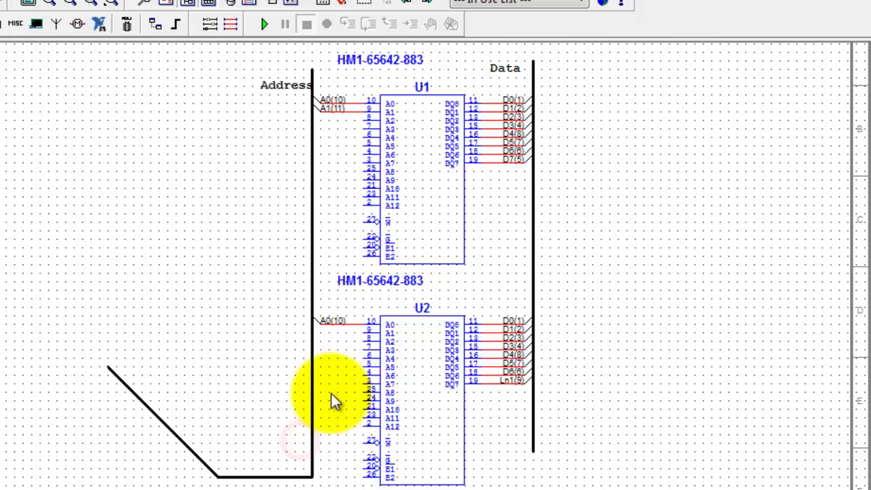
- Wire U2's A1 pin to the Address bus on the existing A1 line
left_click(371, 334)
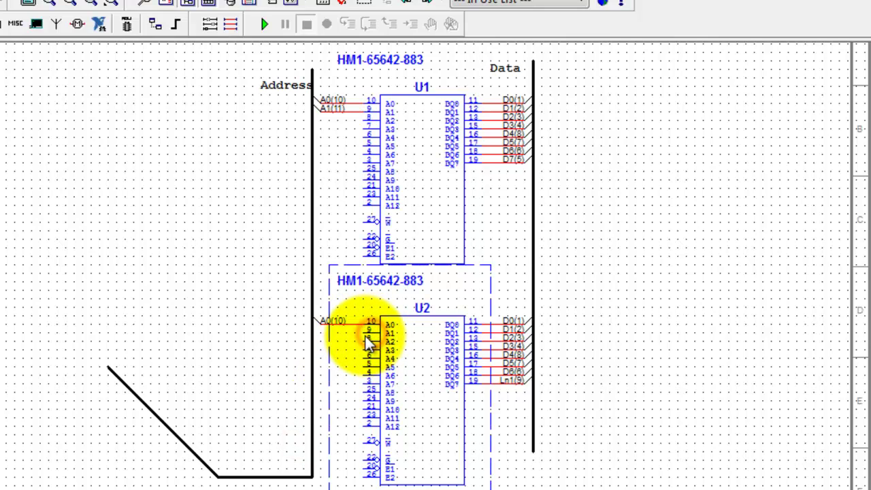
left_click(330, 344)
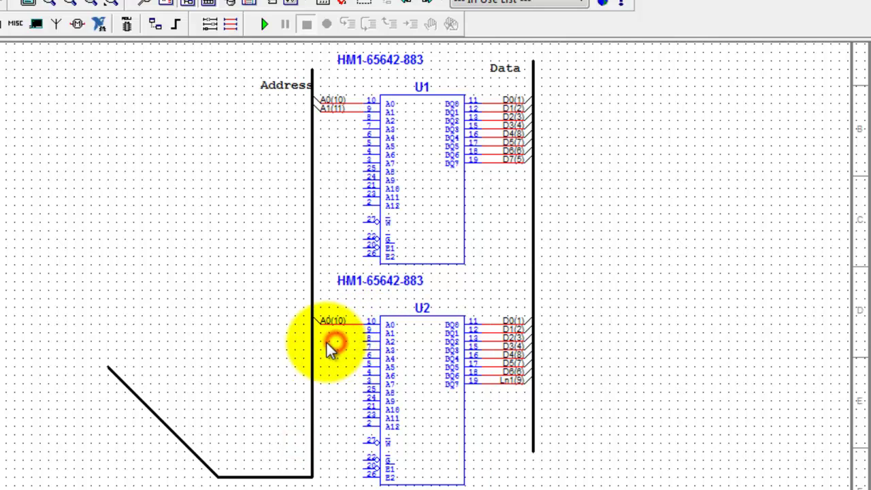
left_click(364, 331)
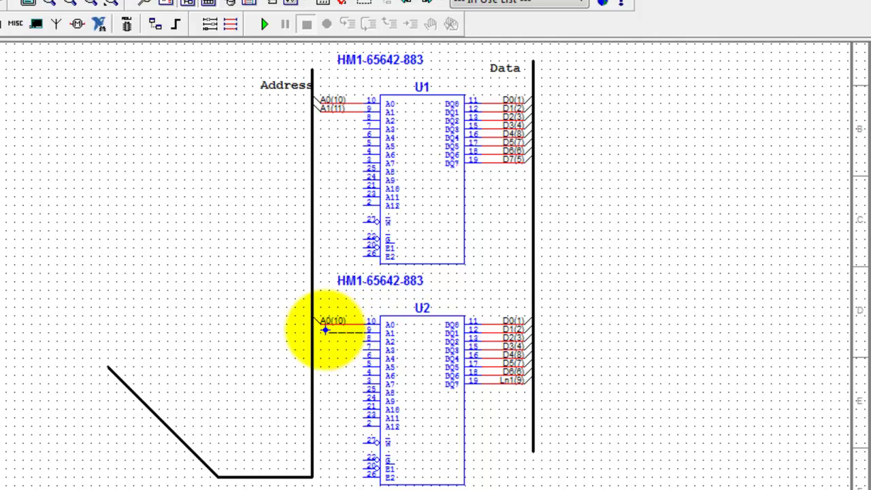
left_click(320, 330)
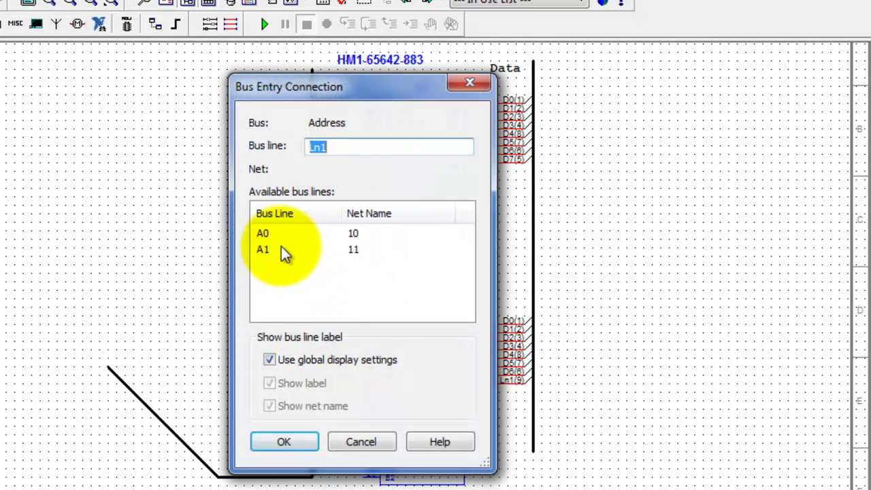
left_click(280, 249)
left_click(286, 440)
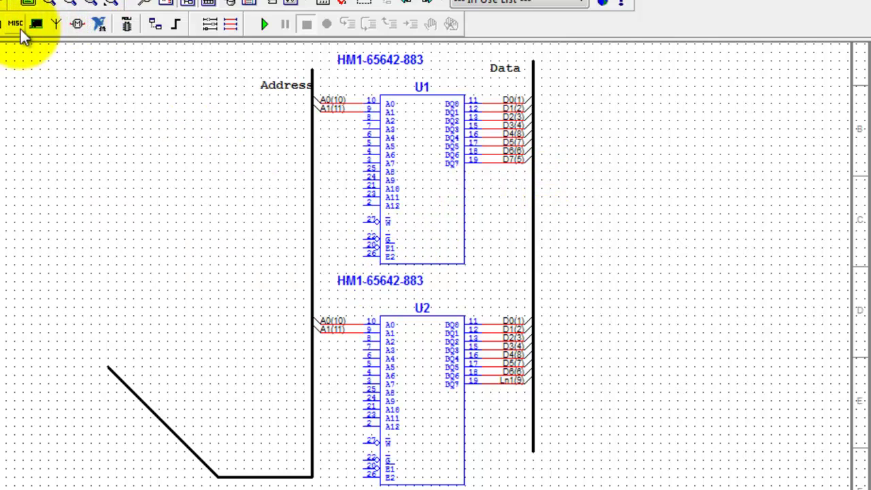
- Draw a new vertical bus left of the Address bus, from near the top to the bottom of the sheet
left_click(175, 25)
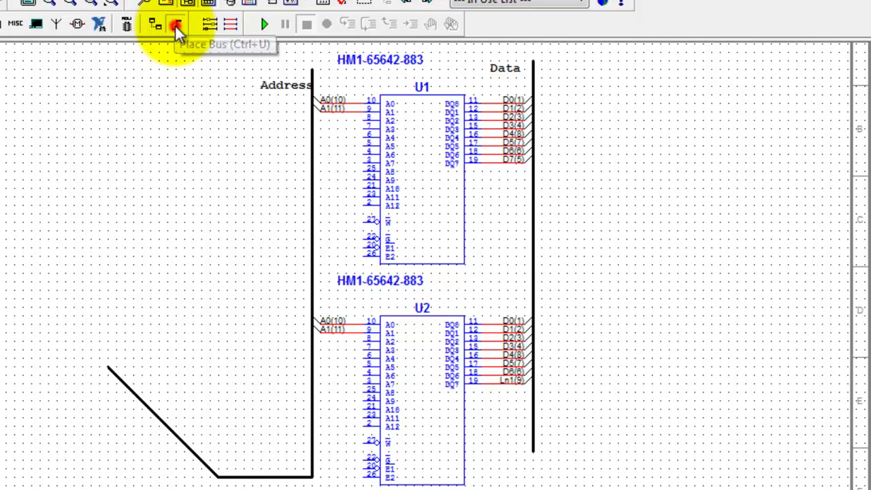
left_click(243, 68)
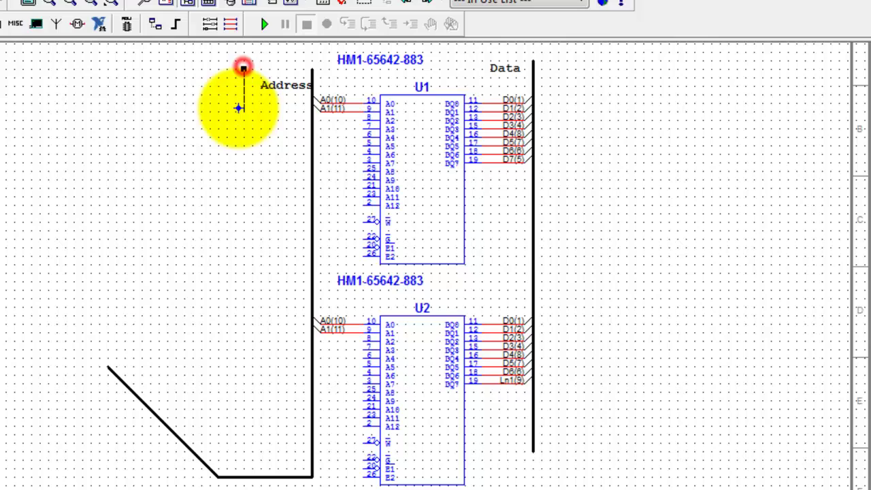
double_click(243, 435)
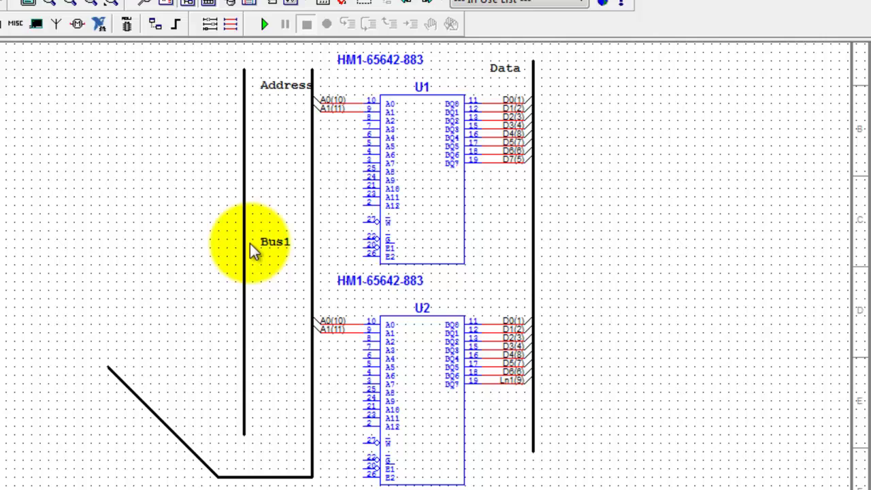
- In Bus1's settings, start renaming the bus to Control under advanced naming
double_click(245, 190)
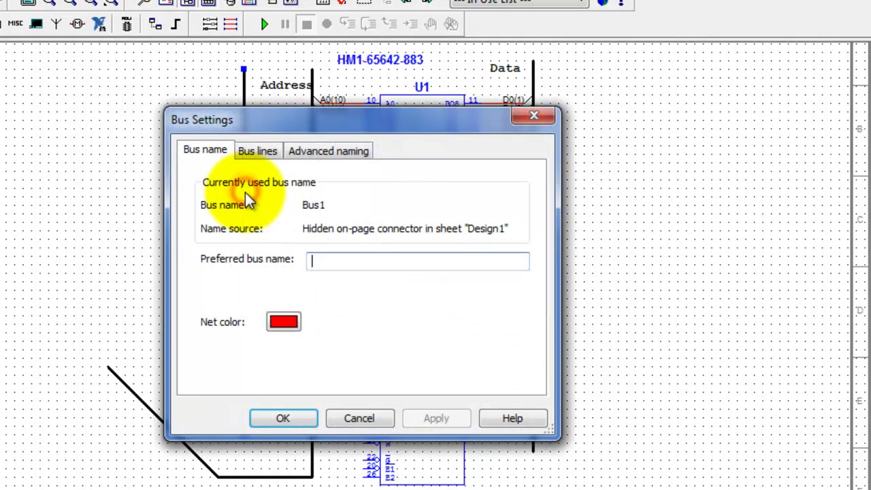
left_click(299, 151)
left_click(265, 246)
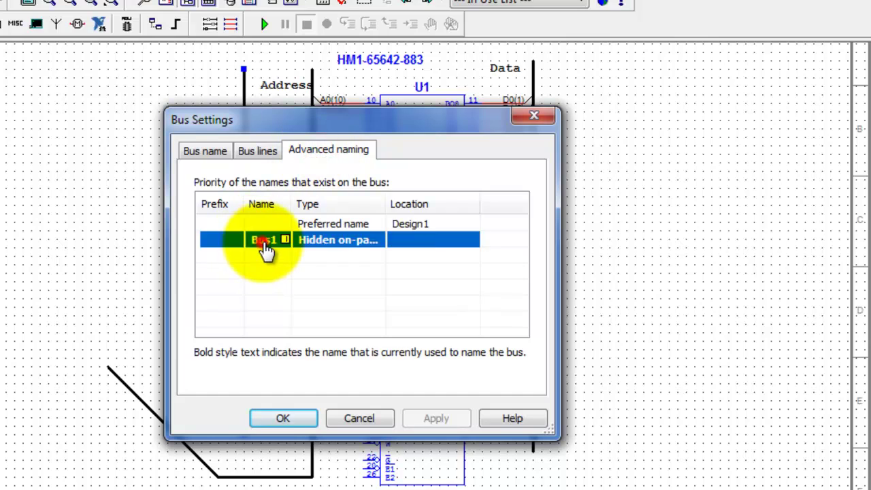
left_click(265, 247)
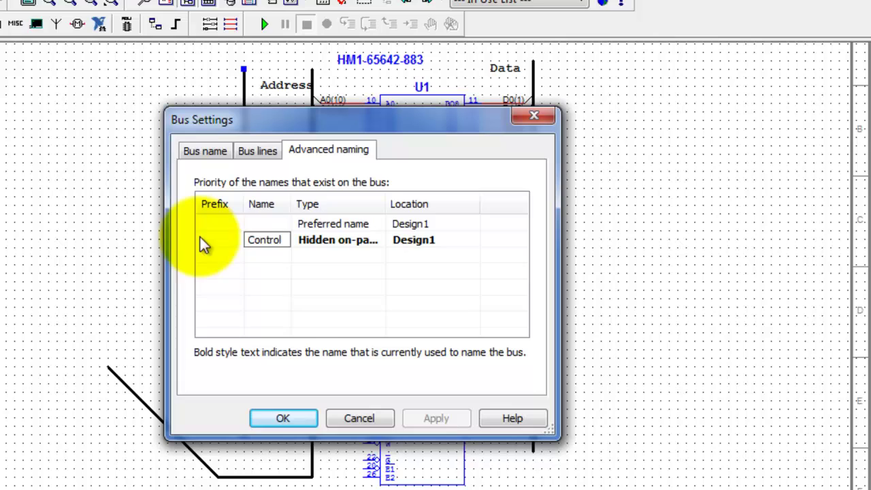
- Confirm the Control name, then wire U1's W pin 27 to the Control bus as new line WriteNot
left_click(265, 418)
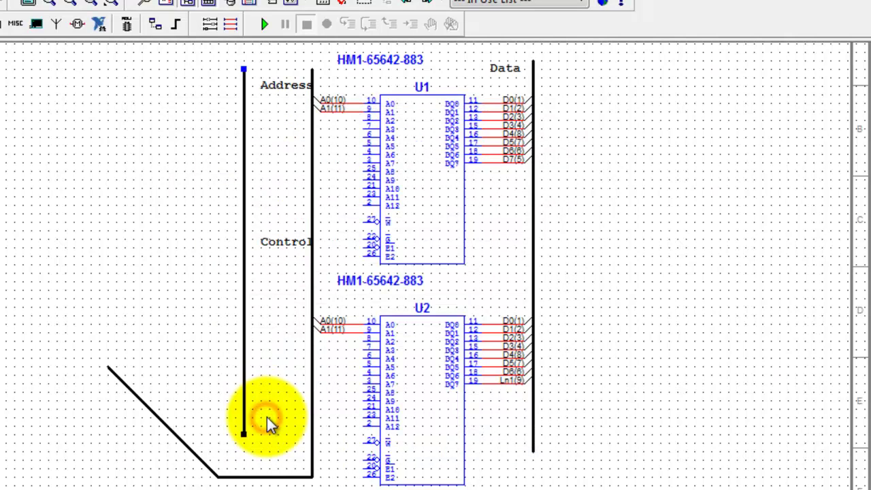
left_click(364, 222)
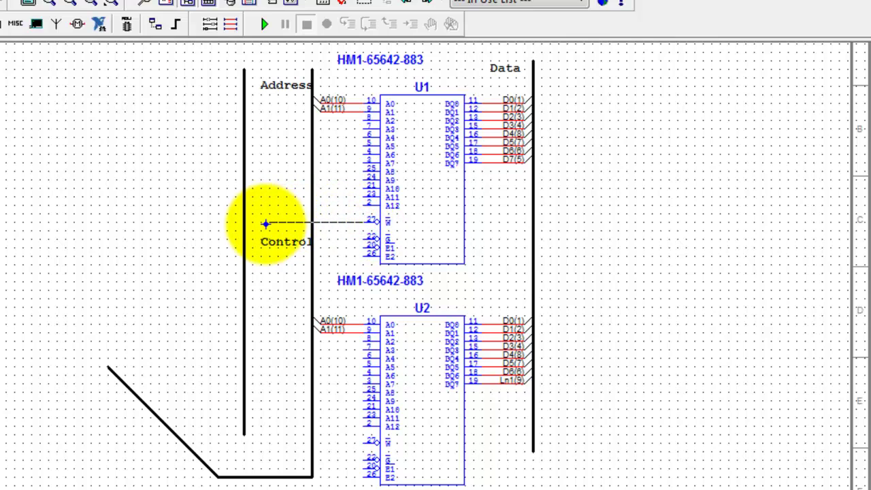
left_click(253, 218)
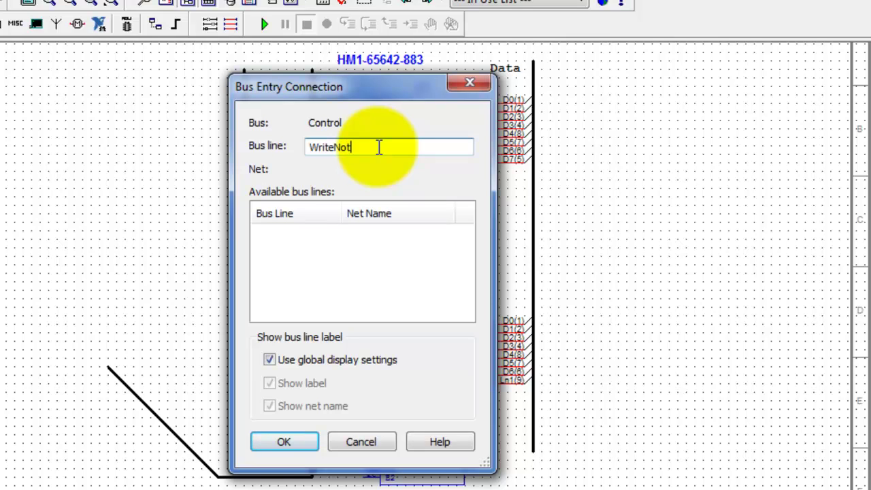
left_click(304, 443)
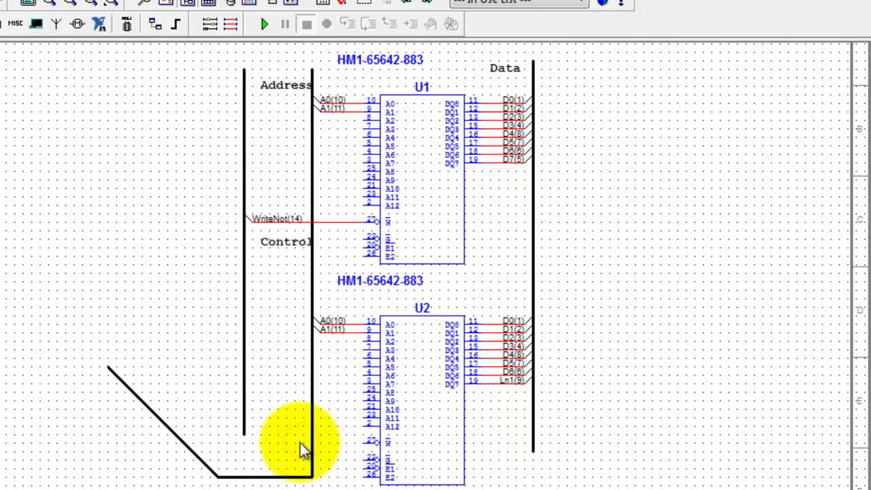
- Wire U2's W pin 27 to the Control bus on the existing WriteNot line
left_click(363, 443)
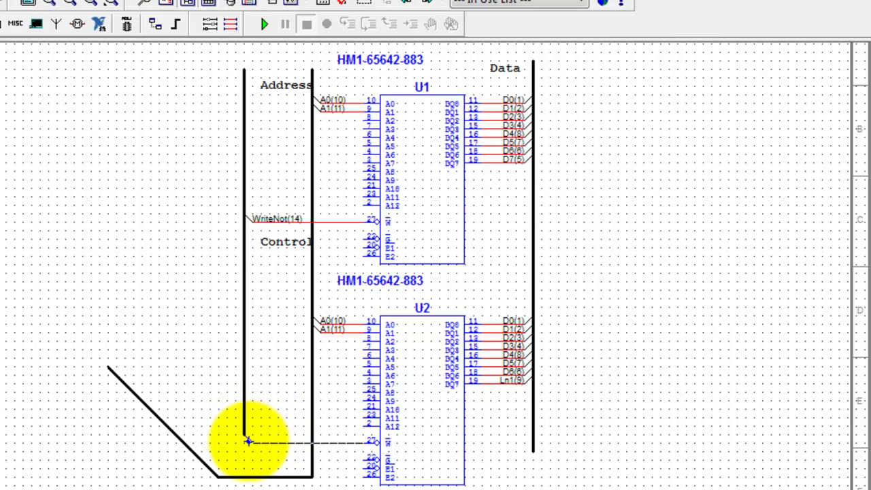
left_click(249, 443)
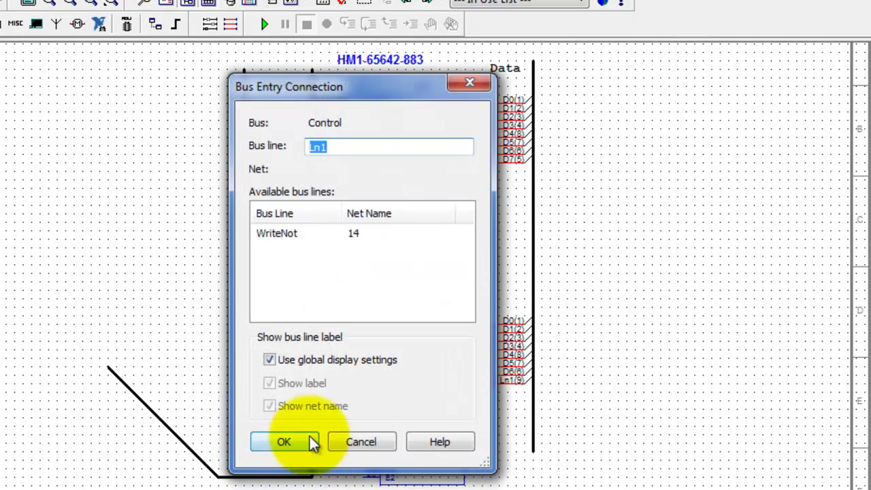
left_click(264, 238)
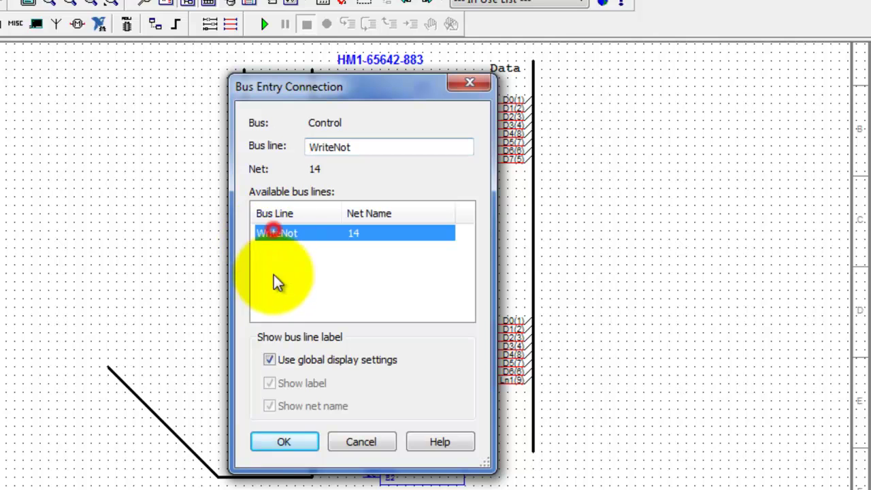
left_click(284, 441)
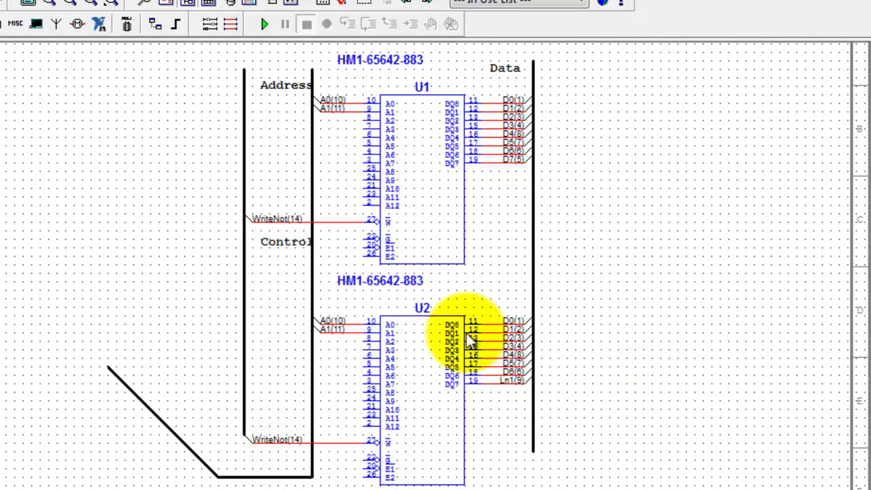
- Extend the Control bus's bottom end further down the sheet
left_click(243, 381)
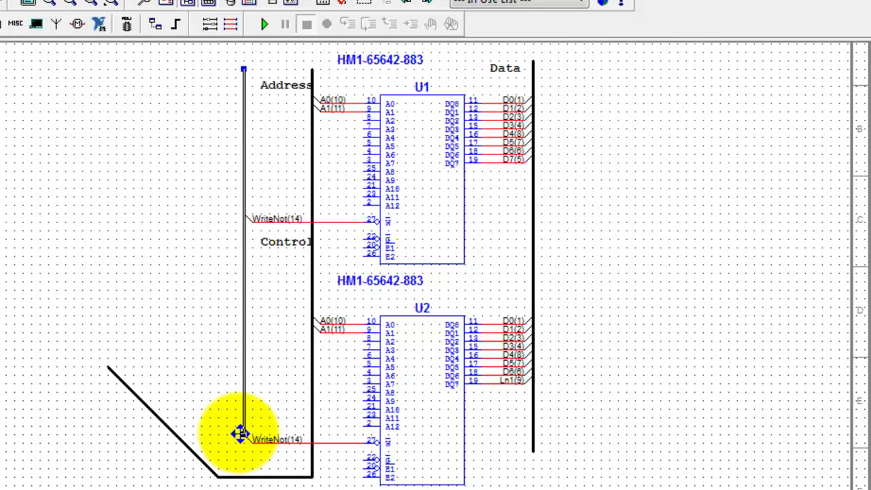
left_click(243, 439)
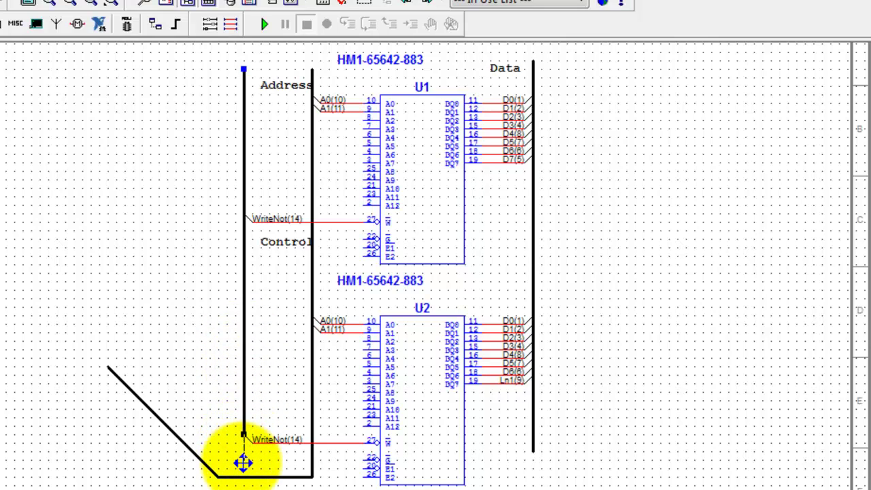
left_click_drag(243, 463, 243, 460)
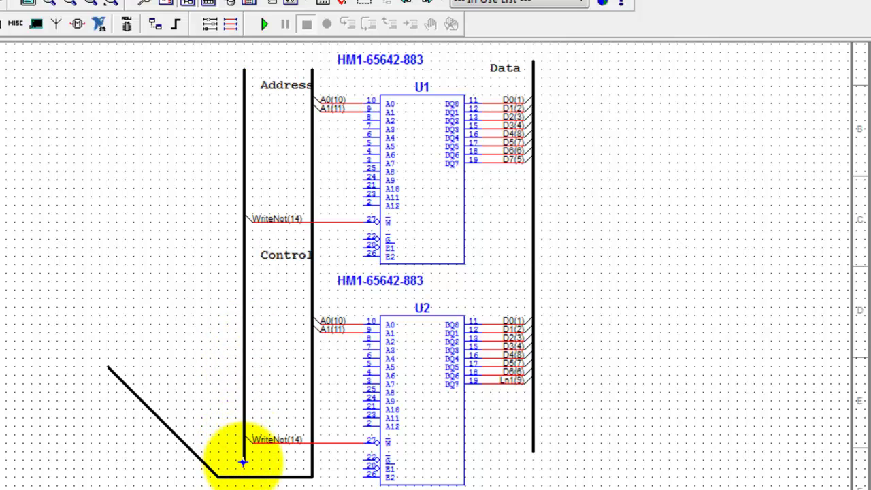
- Wire U2's E1 pin to the Control bus as new line Enable1Not
left_click(363, 468)
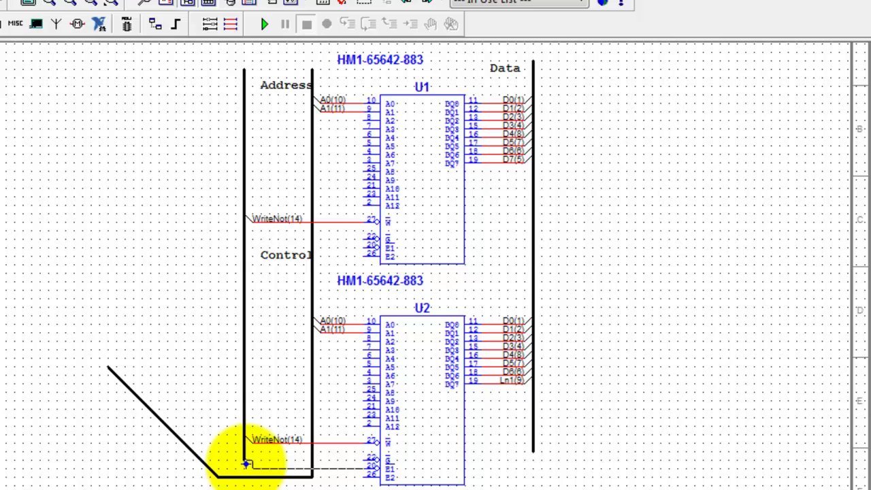
left_click(246, 467)
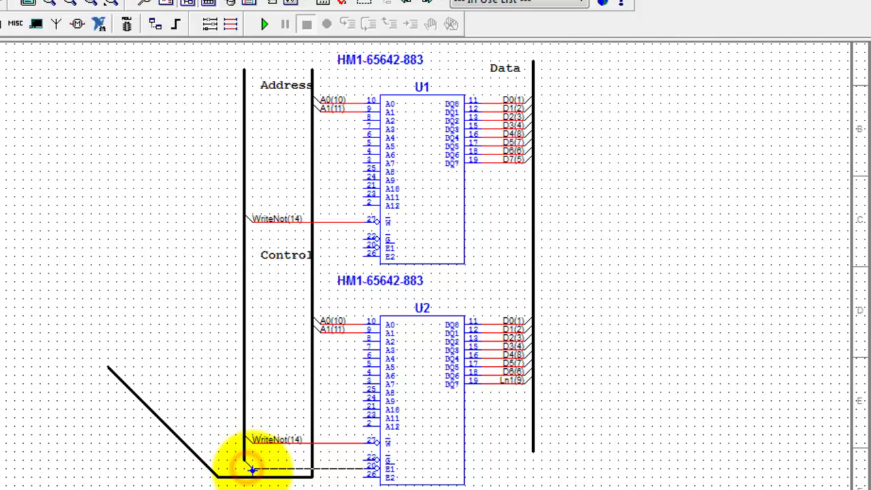
left_click(253, 469)
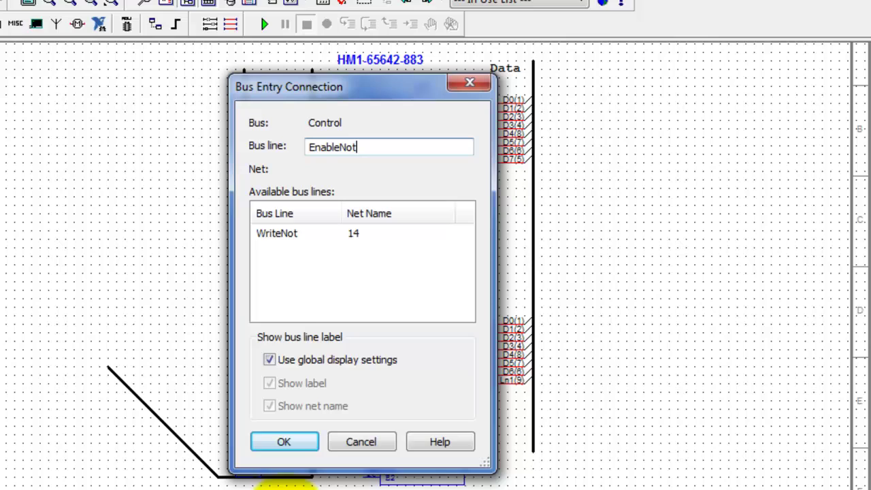
left_click(338, 154)
left_click(340, 146)
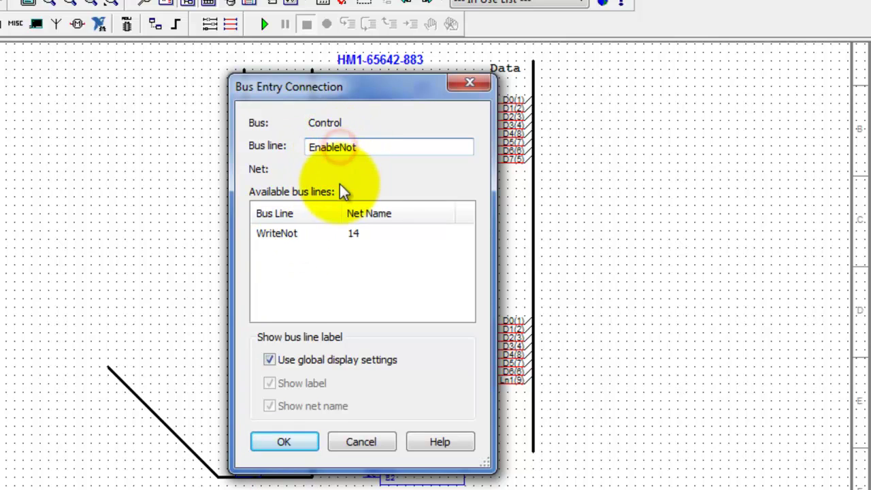
type("1")
left_click(306, 438)
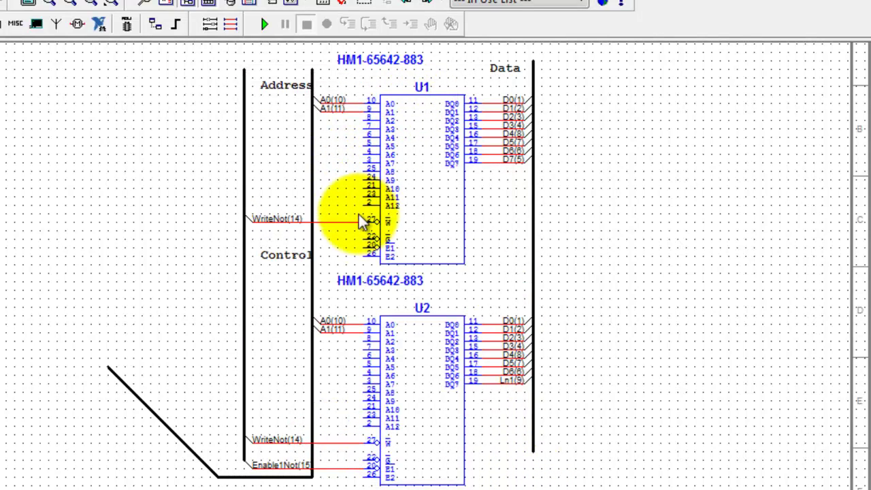
- Wire U1's E1 pin to the Control bus on the existing Enable1Not line
left_click(365, 247)
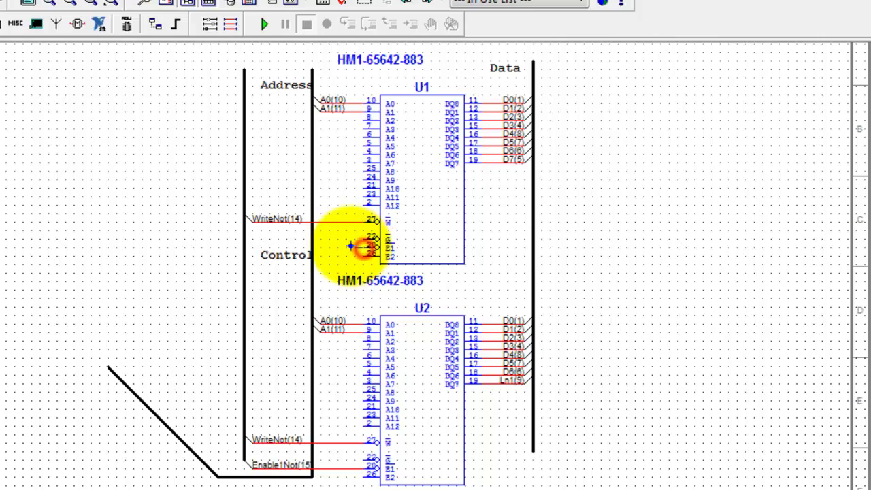
left_click(253, 245)
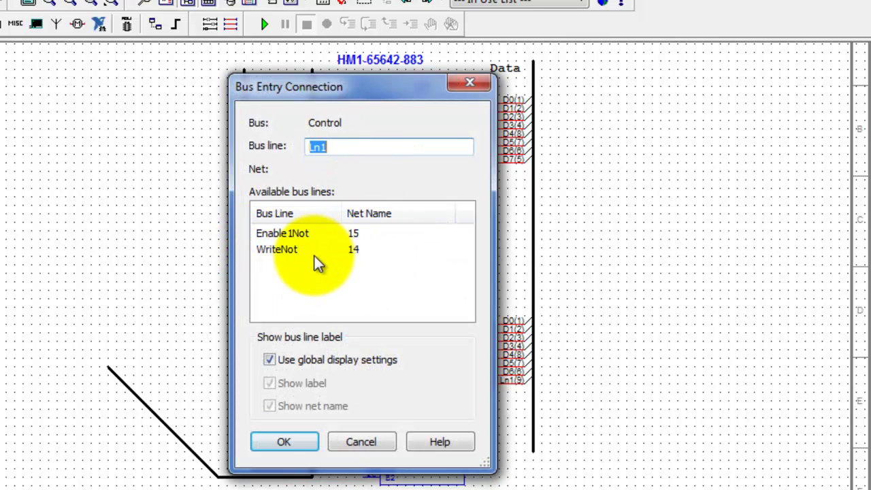
left_click(289, 234)
left_click(296, 449)
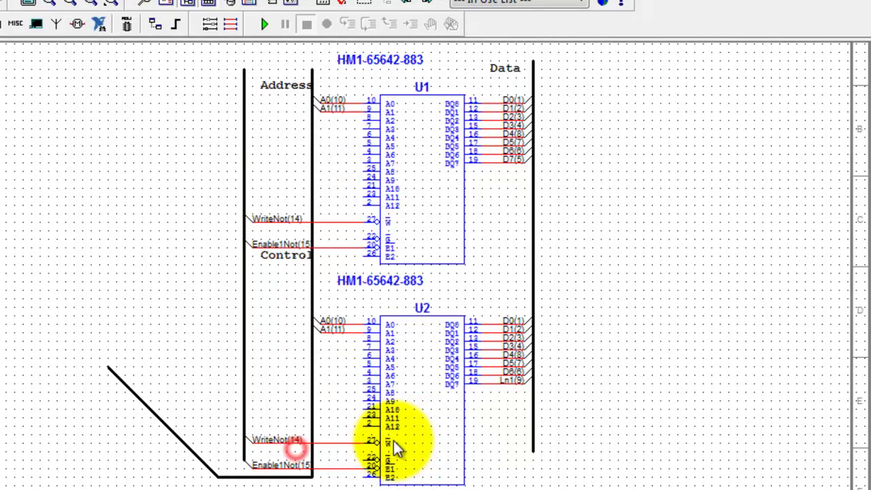